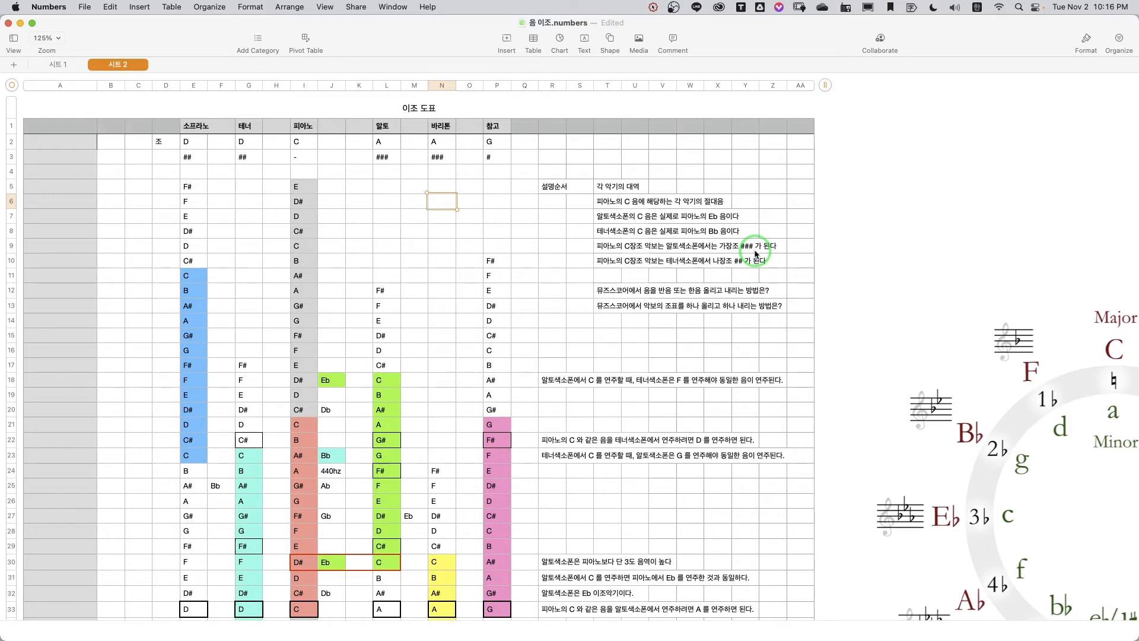
Step: Examine the transposition chart's key rows, instrument note columns and explanatory notes for soprano, tenor, piano, alto and baritone
{"action": "scroll", "coordinate": [633, 320], "scroll_direction": "down", "scroll_amount": 5}
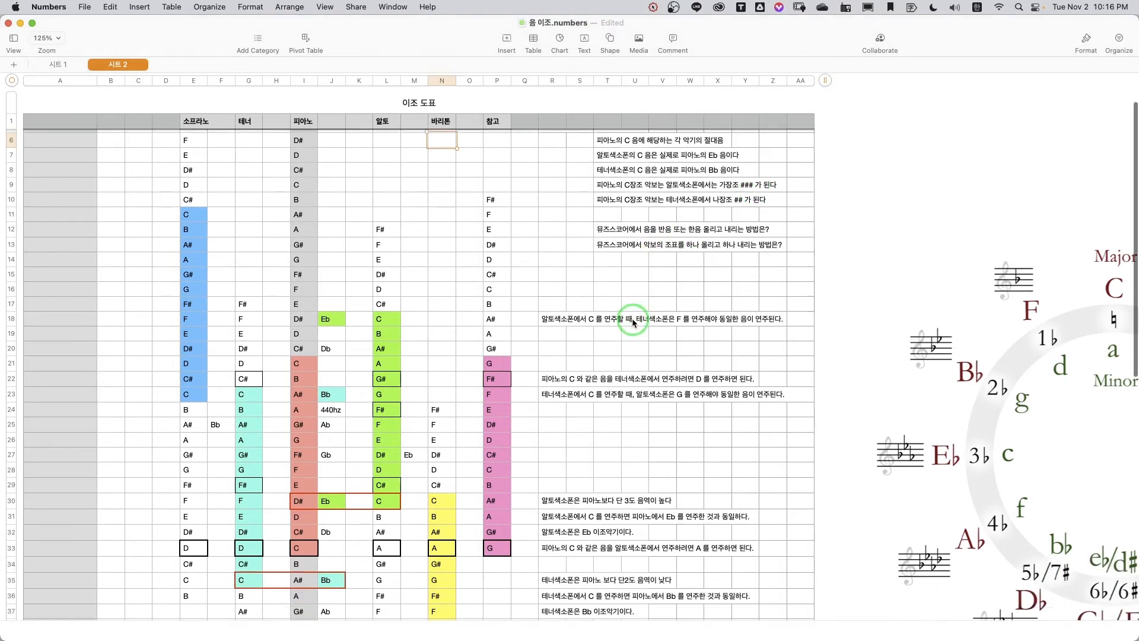
{"action": "scroll", "coordinate": [633, 322], "scroll_direction": "down", "scroll_amount": 1}
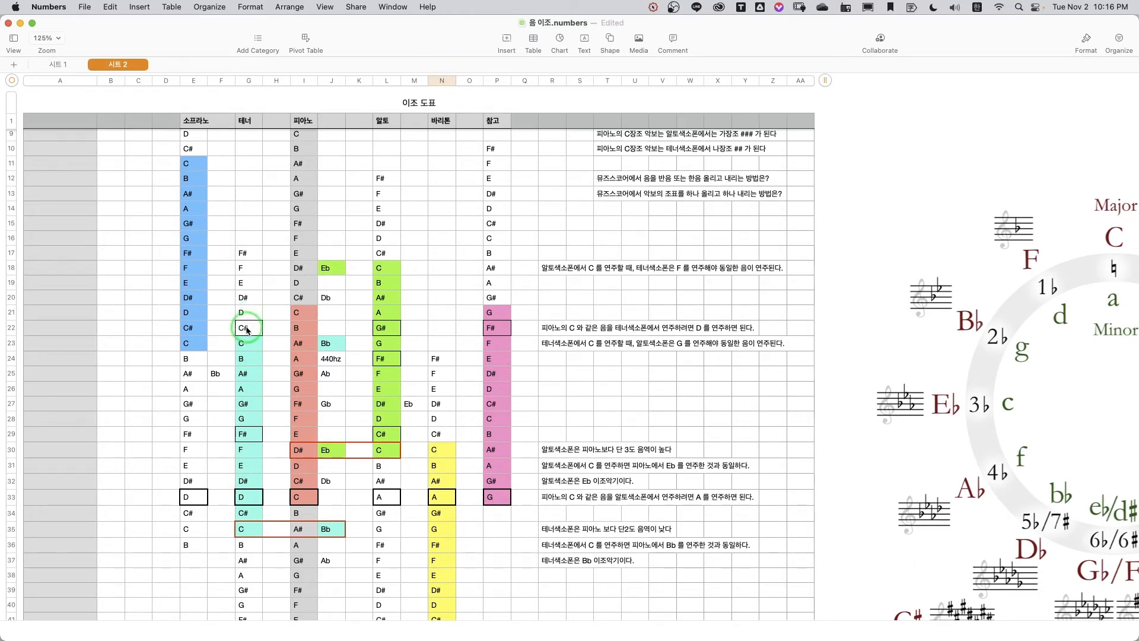
{"action": "scroll", "coordinate": [247, 329], "scroll_direction": "up", "scroll_amount": 5}
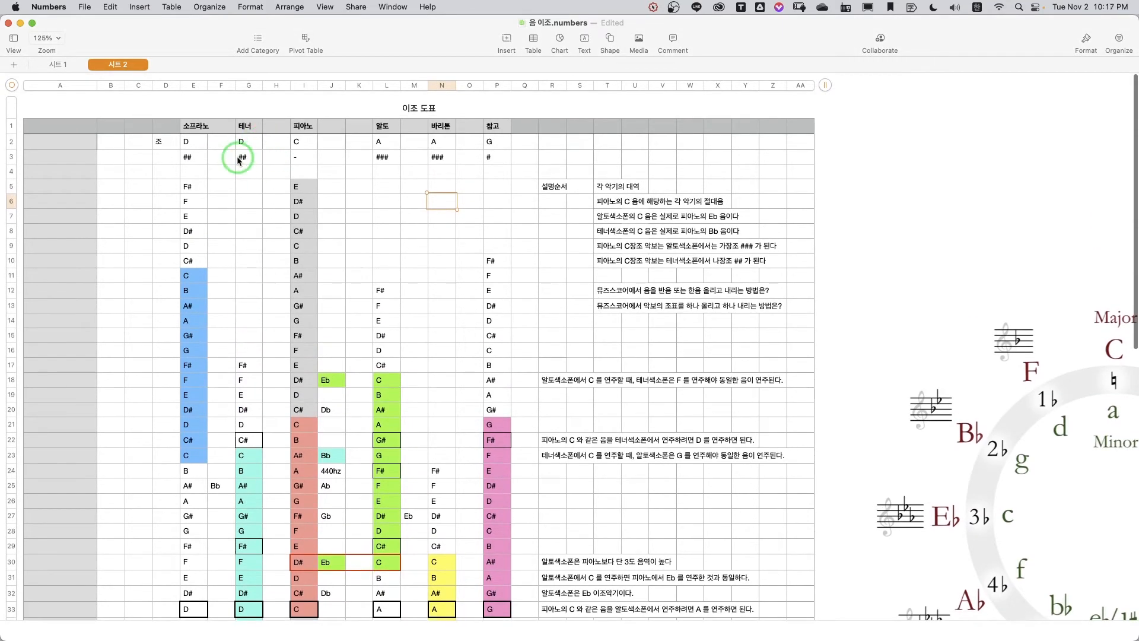
{"action": "scroll", "coordinate": [299, 294], "scroll_direction": "down", "scroll_amount": 5}
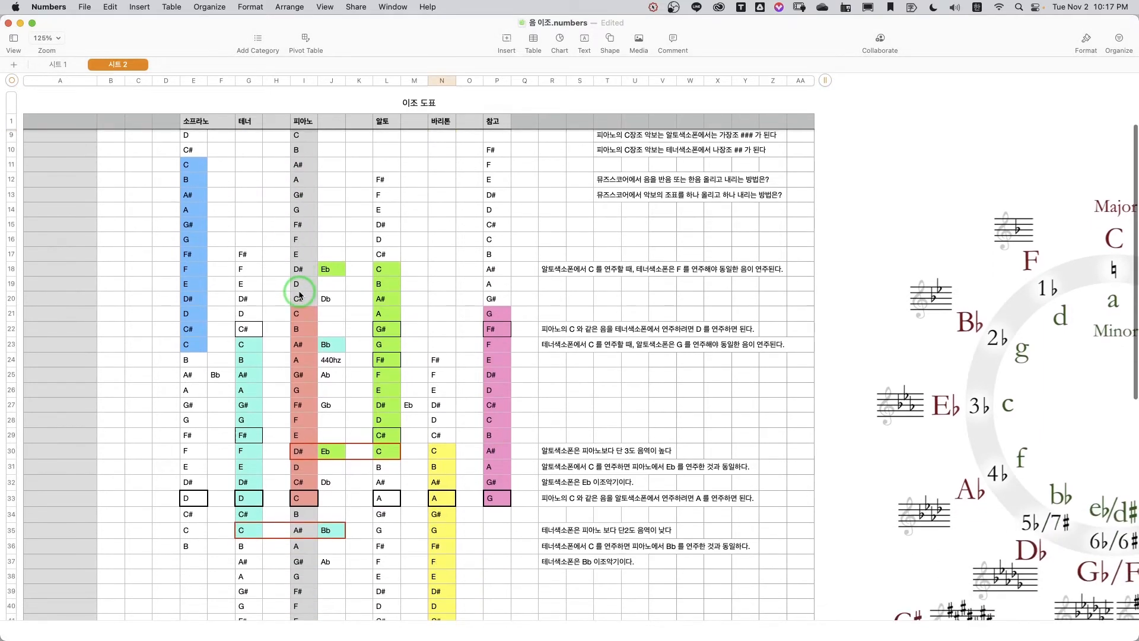
{"action": "scroll", "coordinate": [368, 288], "scroll_direction": "up", "scroll_amount": 5}
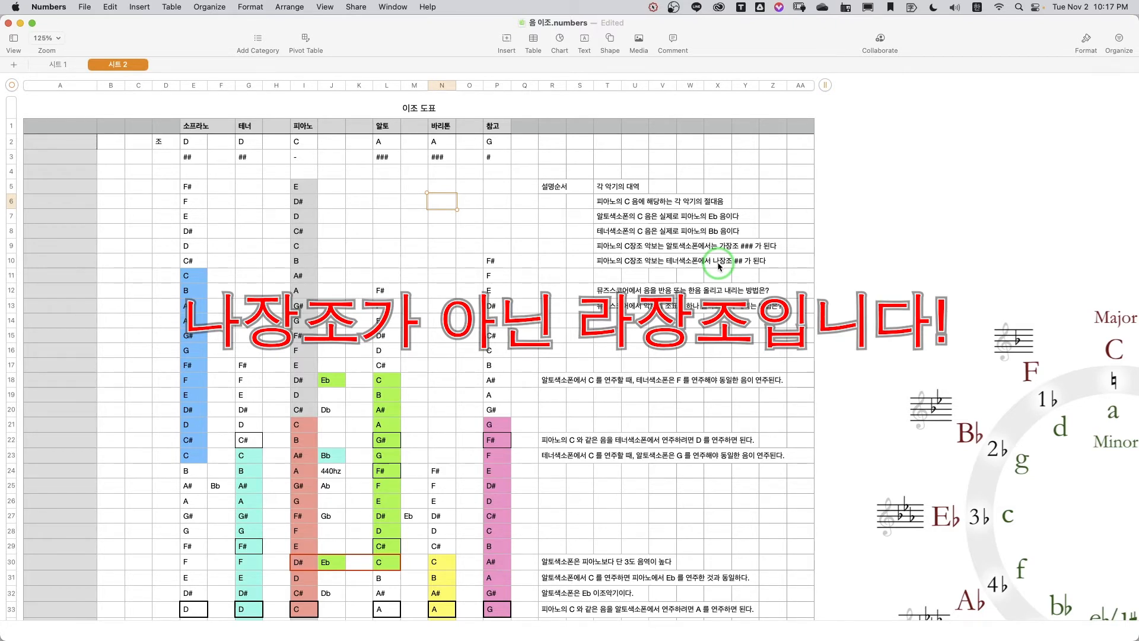
{"action": "scroll", "coordinate": [435, 390], "scroll_direction": "down", "scroll_amount": 5}
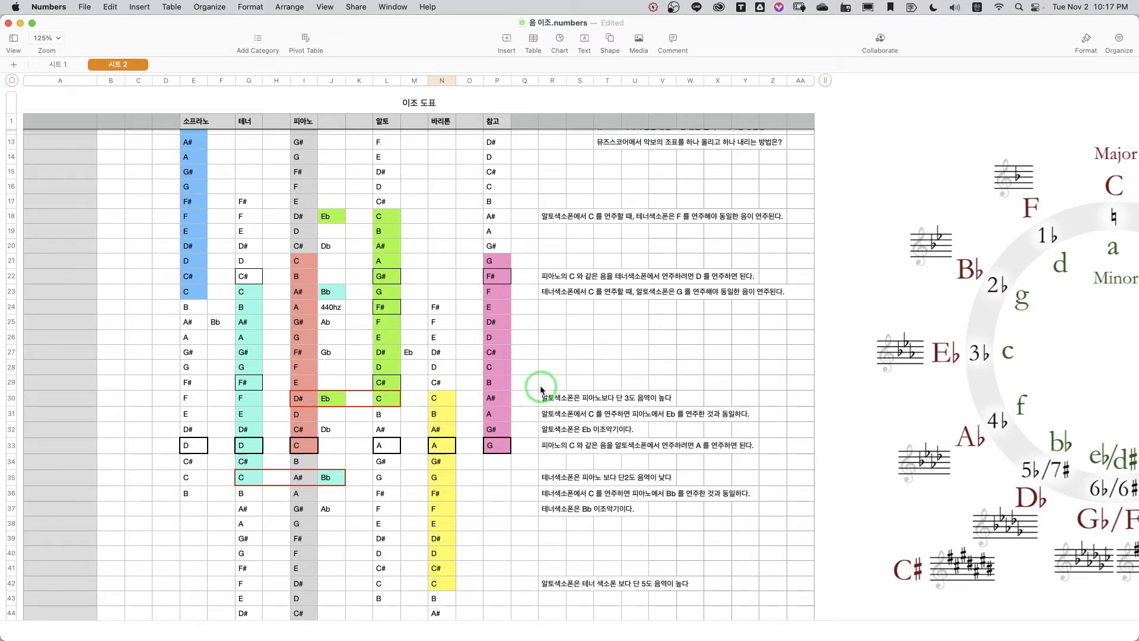
{"action": "scroll", "coordinate": [596, 344], "scroll_direction": "up", "scroll_amount": 3}
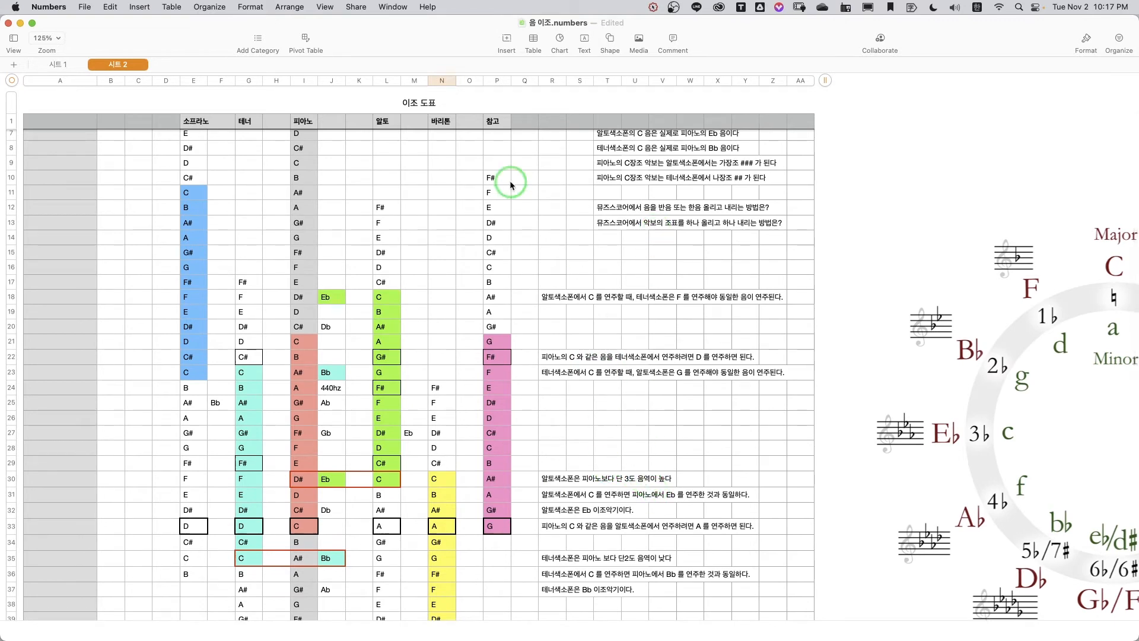
{"action": "scroll", "coordinate": [539, 172], "scroll_direction": "up", "scroll_amount": 3}
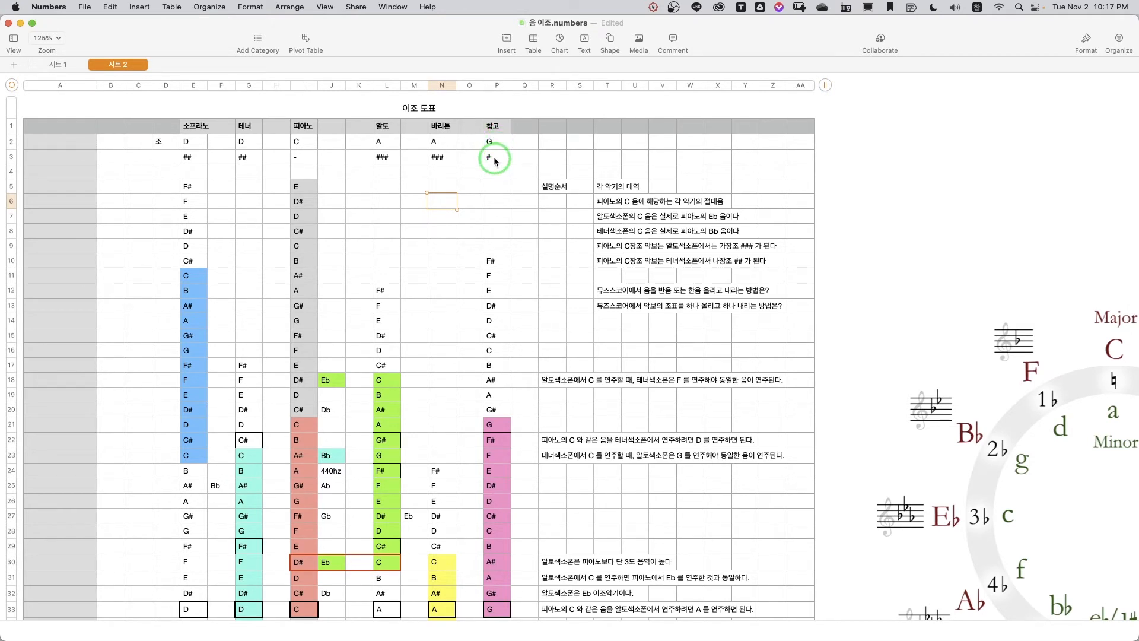
{"action": "scroll", "coordinate": [494, 161], "scroll_direction": "down", "scroll_amount": 10}
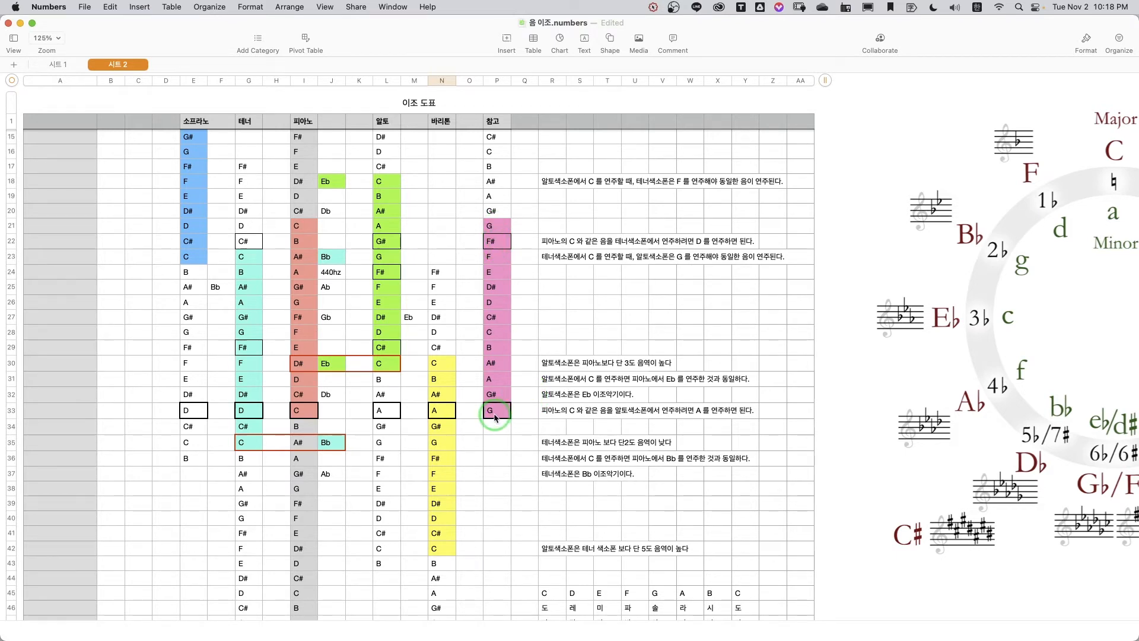
{"action": "scroll", "coordinate": [623, 438], "scroll_direction": "up", "scroll_amount": 1}
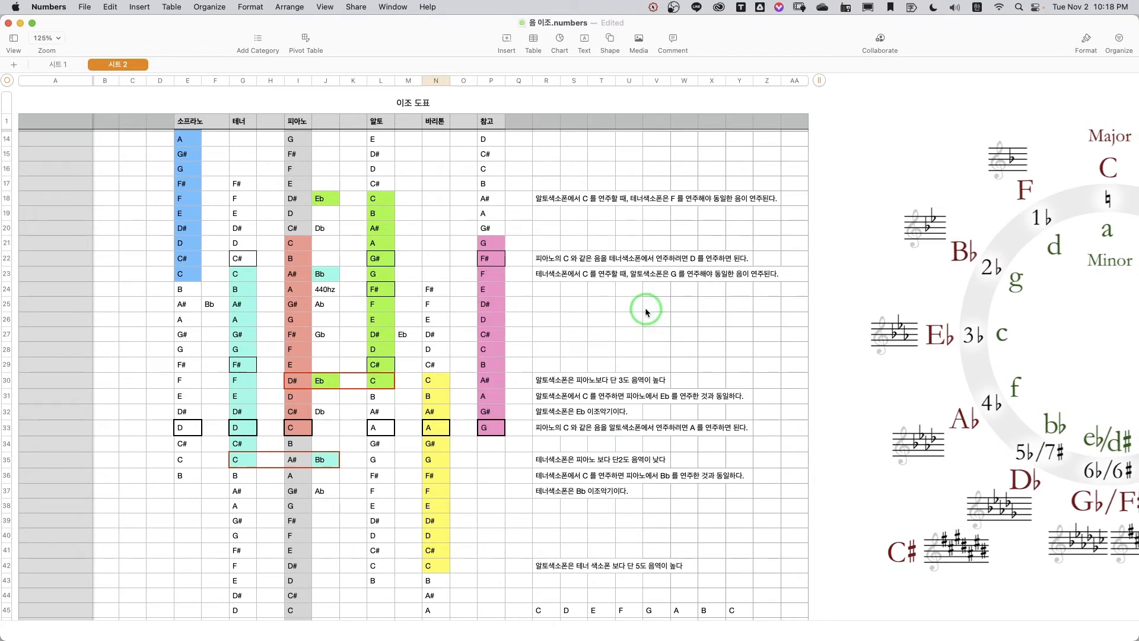
{"action": "scroll", "coordinate": [646, 312], "scroll_direction": "up", "scroll_amount": 10}
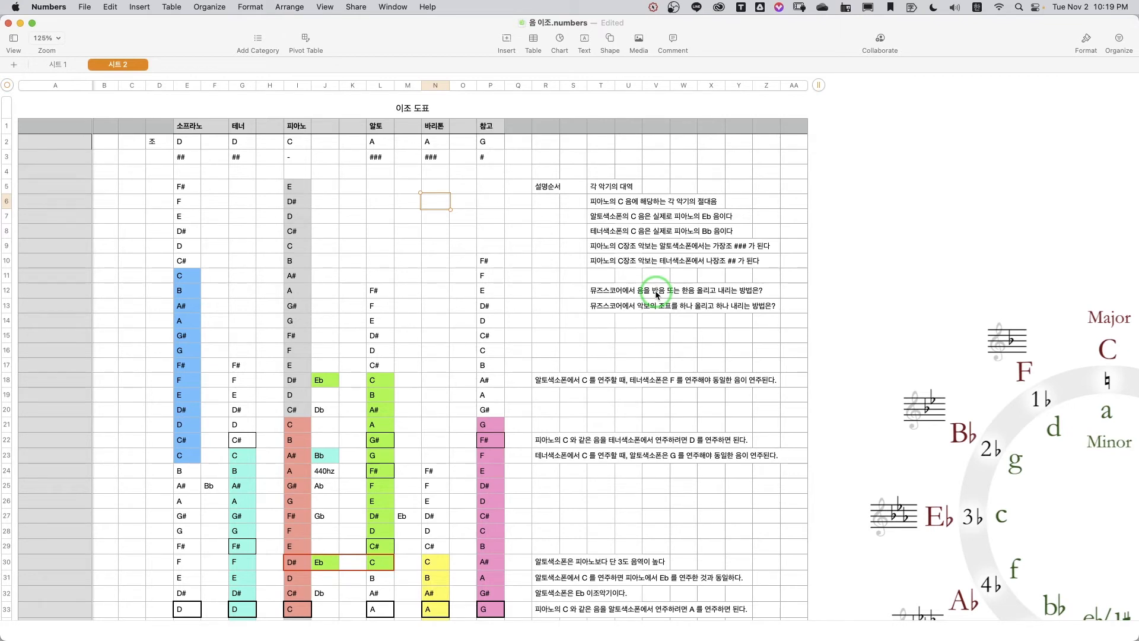
Step: Examine the circle of fifths diagram beside the transposition chart, covering its major and minor keys and key signatures
{"action": "scroll", "coordinate": [661, 300], "scroll_direction": "right", "scroll_amount": 10}
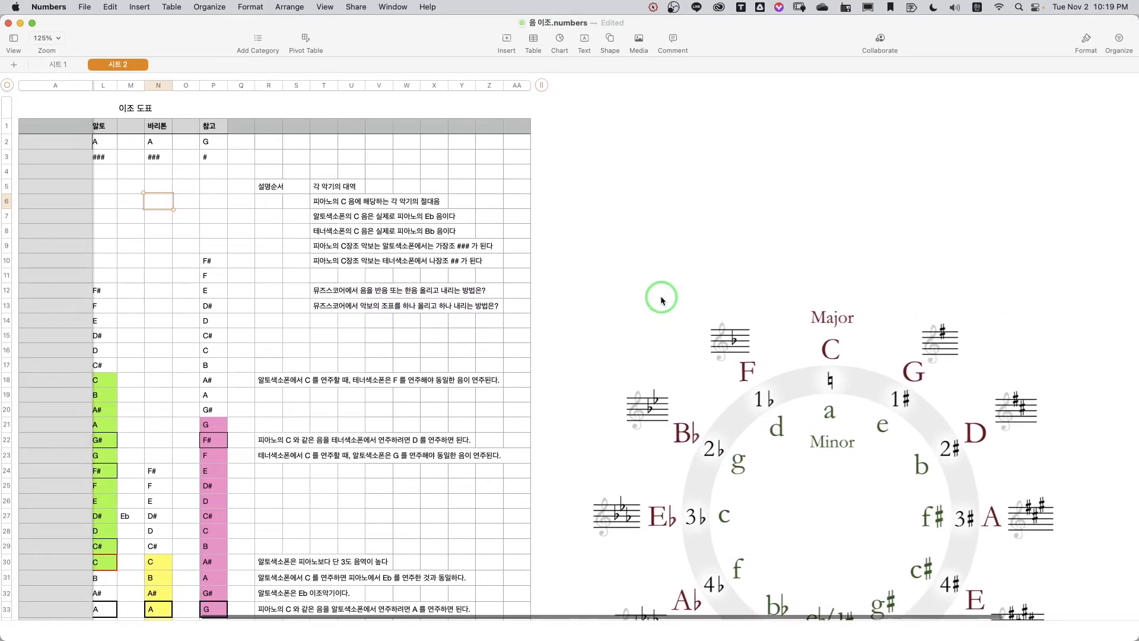
{"action": "scroll", "coordinate": [662, 300], "scroll_direction": "down", "scroll_amount": 10}
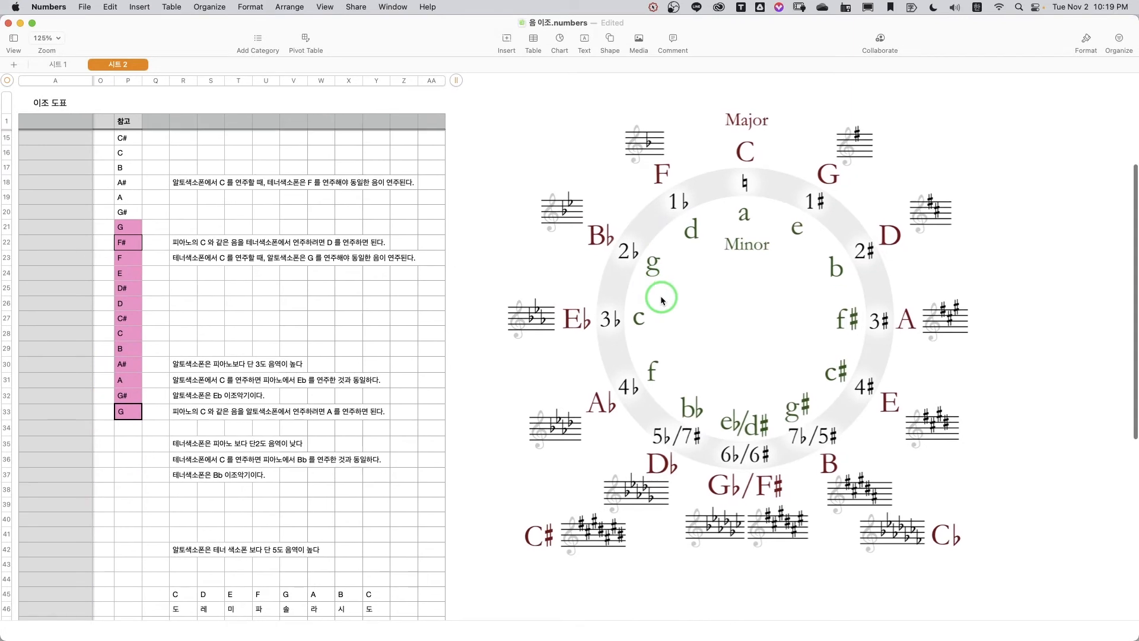
{"action": "scroll", "coordinate": [662, 300], "scroll_direction": "up", "scroll_amount": 1}
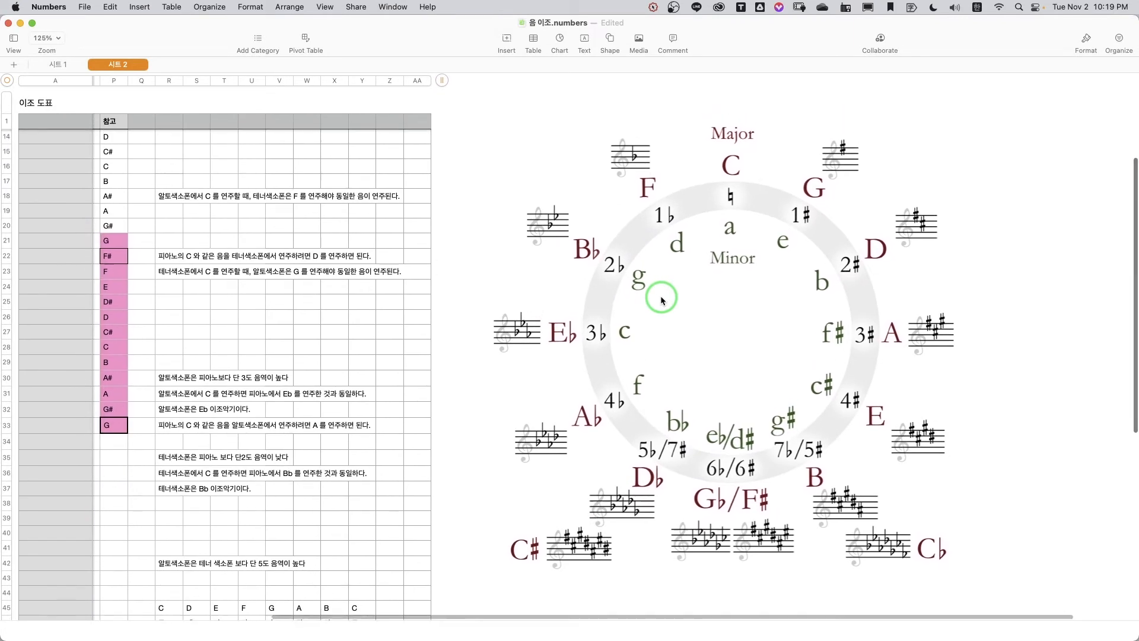
{"action": "scroll", "coordinate": [663, 299], "scroll_direction": "left", "scroll_amount": 2}
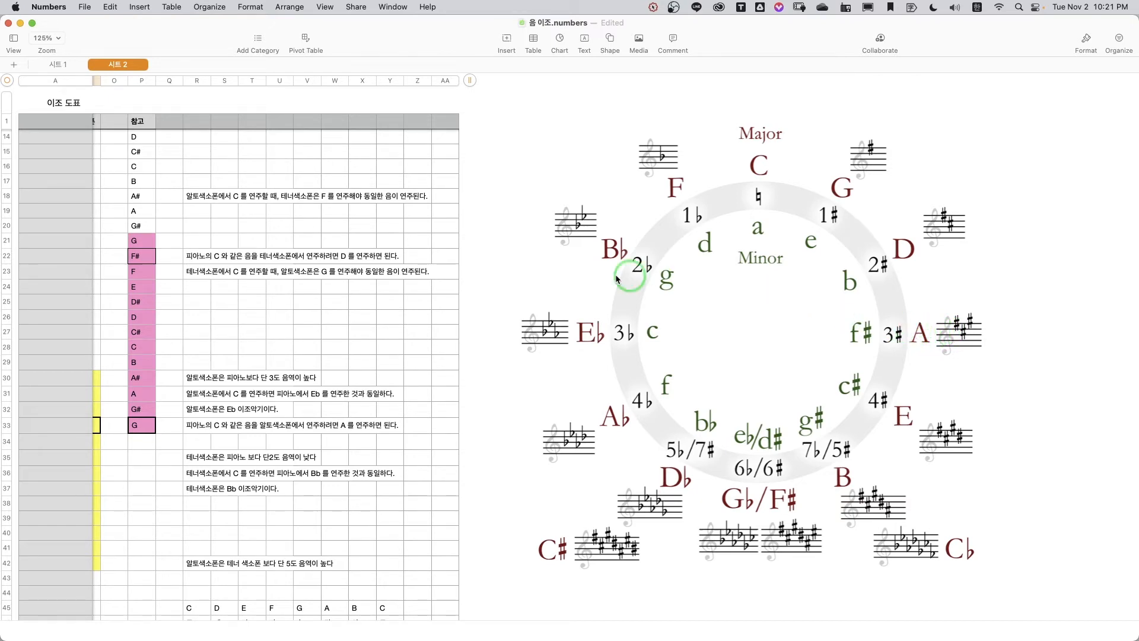
Step: Switch to MuseScore, check the first note of both piano staves and review the score's instrument list
{"action": "key", "text": "super+Tab"}
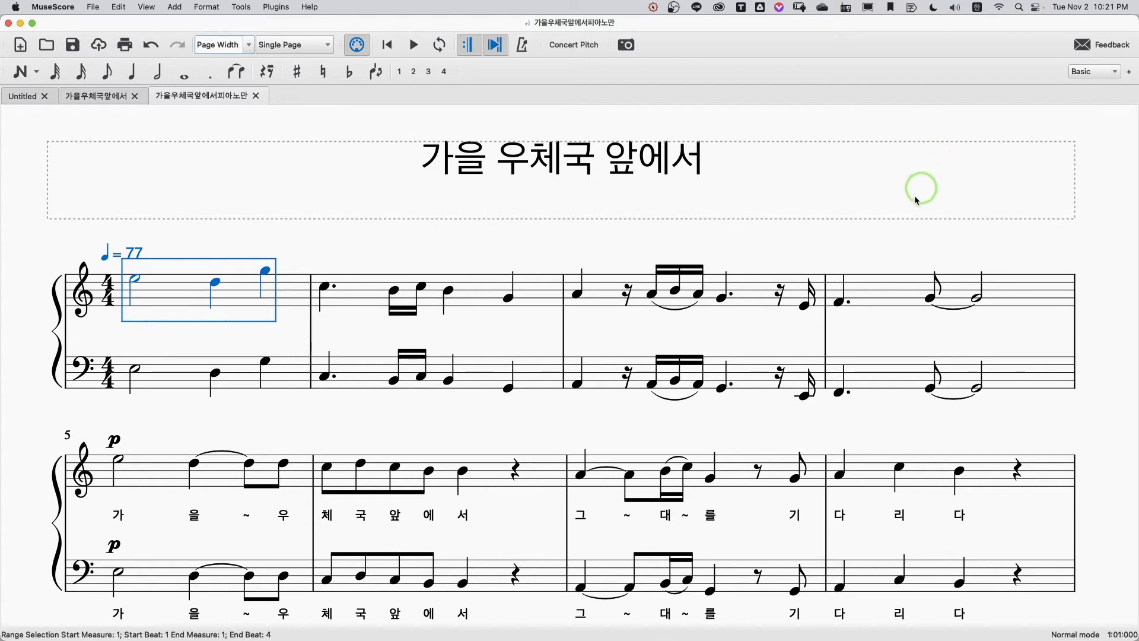
{"action": "left_click", "coordinate": [916, 229]}
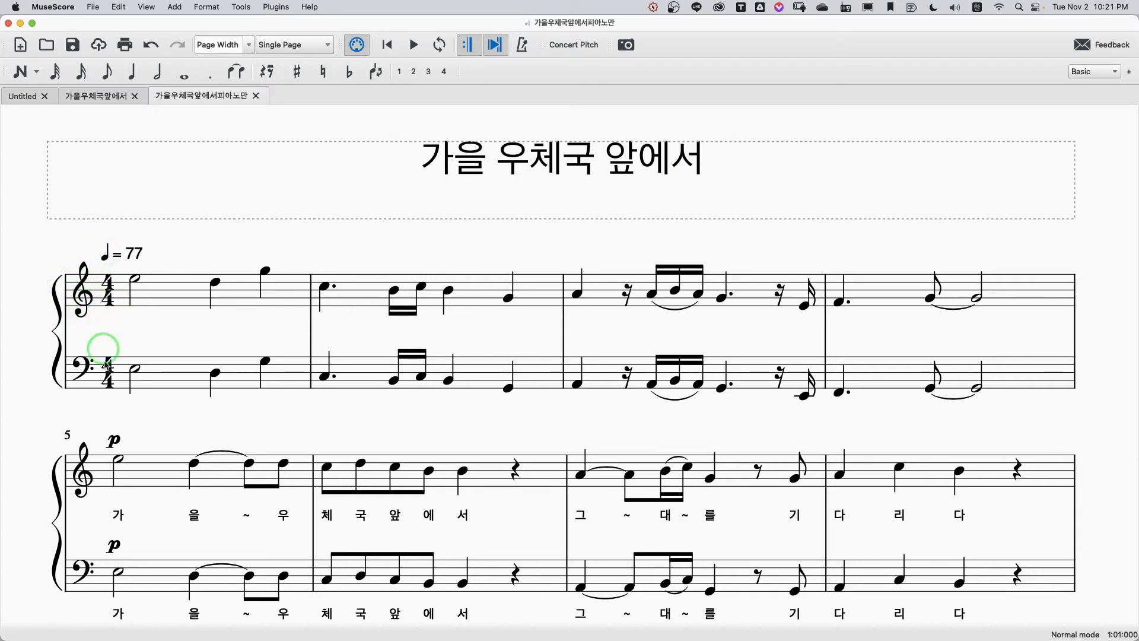
{"action": "left_click", "coordinate": [136, 278]}
{"action": "left_click", "coordinate": [137, 370]}
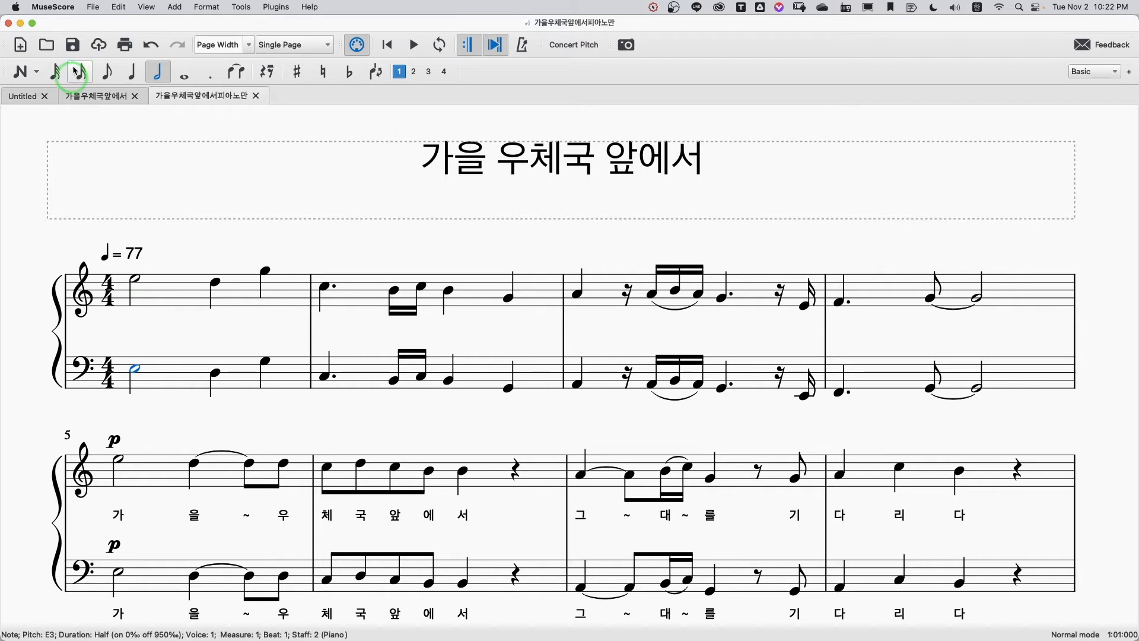
{"action": "left_click", "coordinate": [119, 7]}
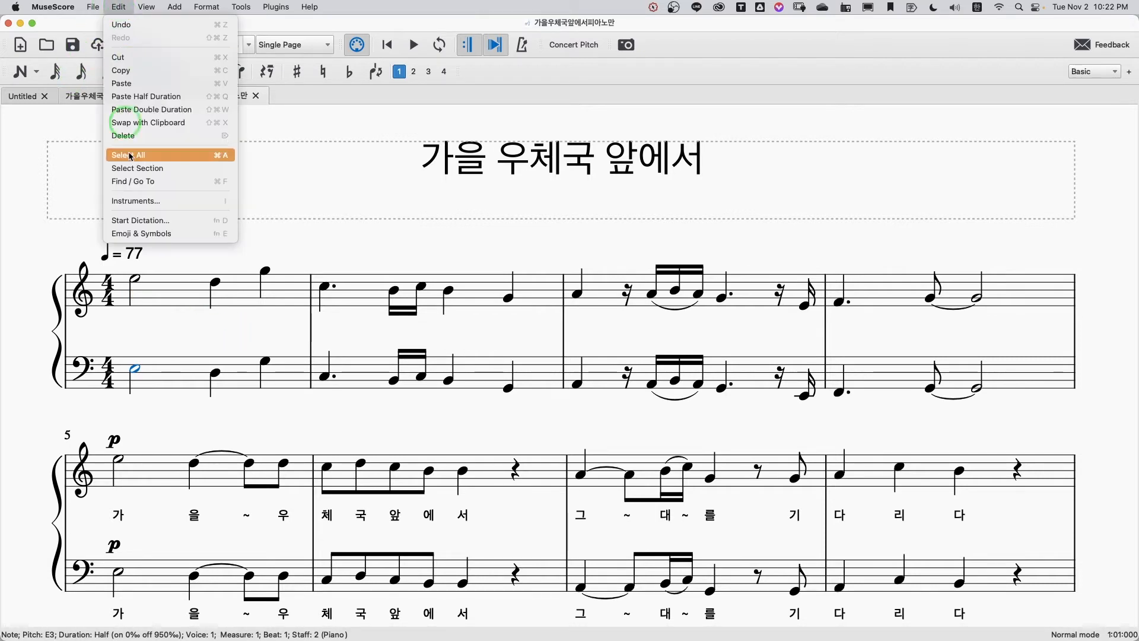
{"action": "left_click", "coordinate": [125, 201]}
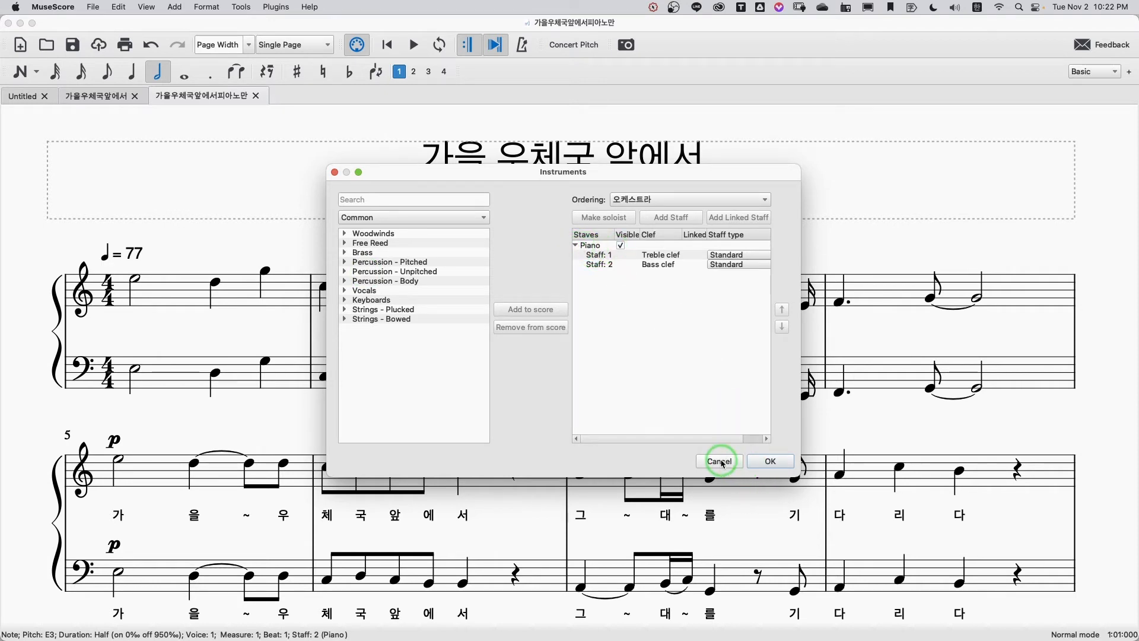
{"action": "left_click", "coordinate": [773, 463]}
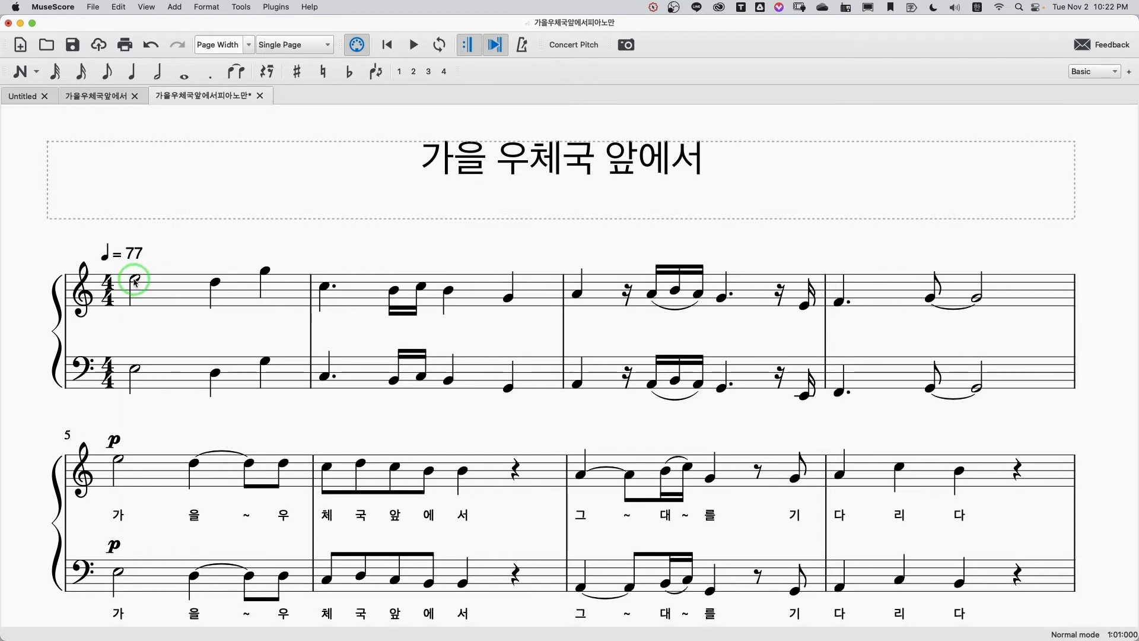
Step: Add an Alto Saxophone from the Woodwinds group to the score's instruments
{"action": "left_click", "coordinate": [157, 289]}
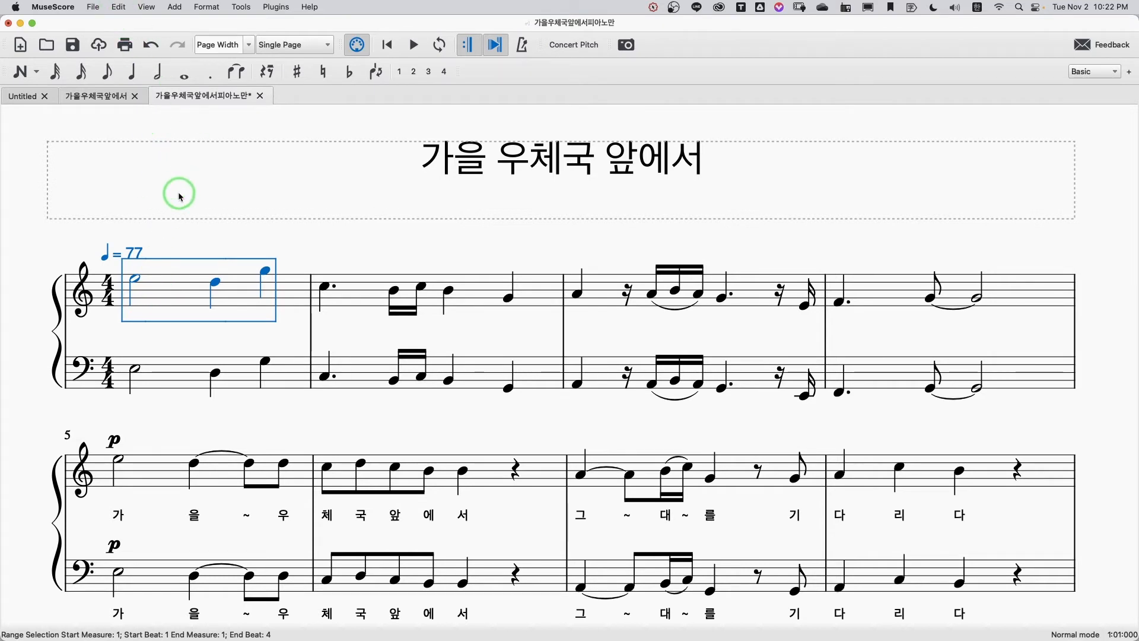
{"action": "left_click", "coordinate": [119, 8]}
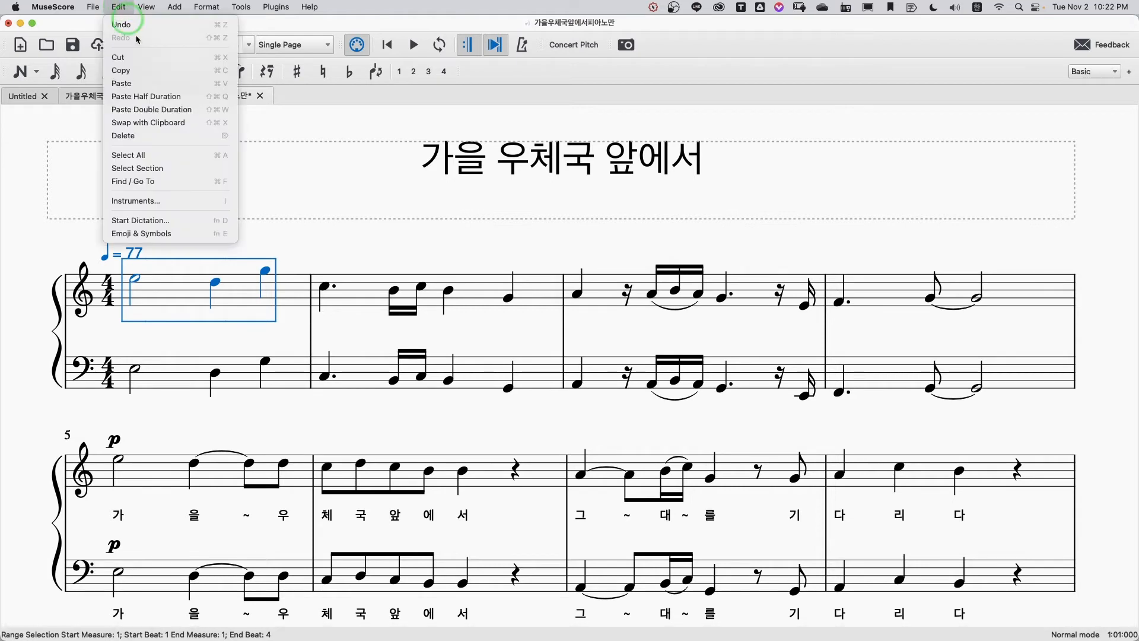
{"action": "left_click", "coordinate": [159, 201]}
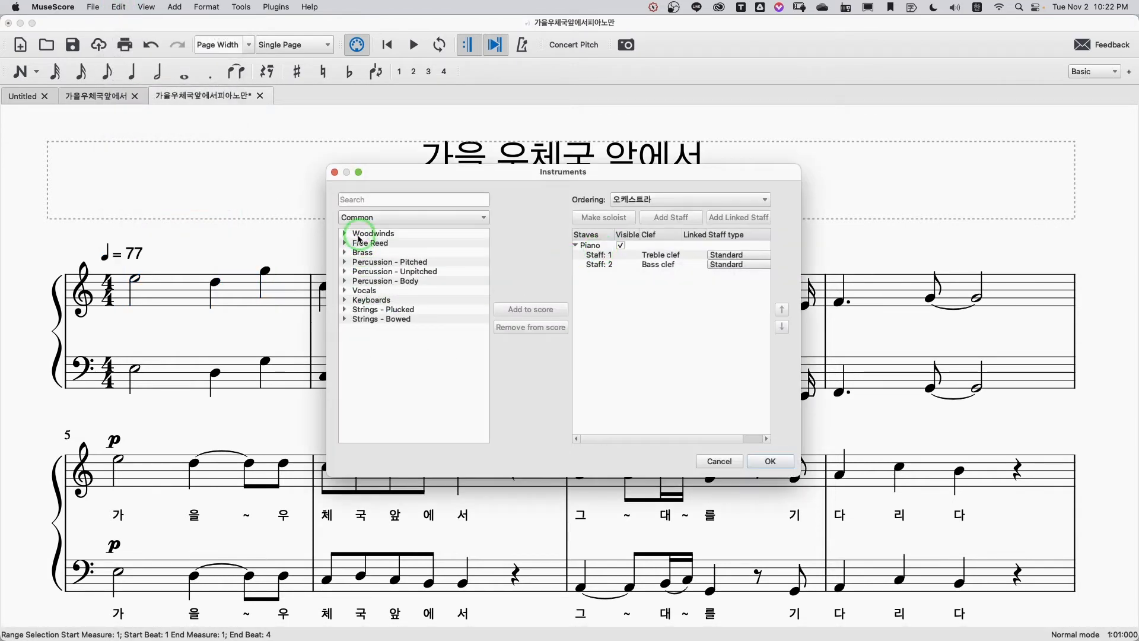
{"action": "left_click", "coordinate": [346, 235]}
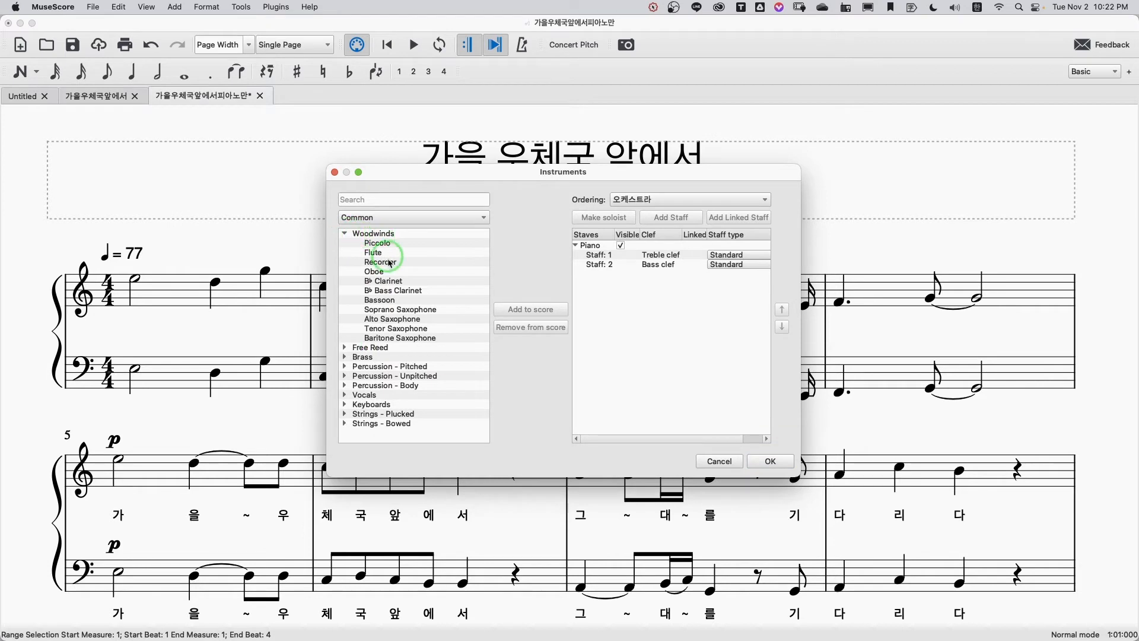
{"action": "left_click", "coordinate": [396, 320]}
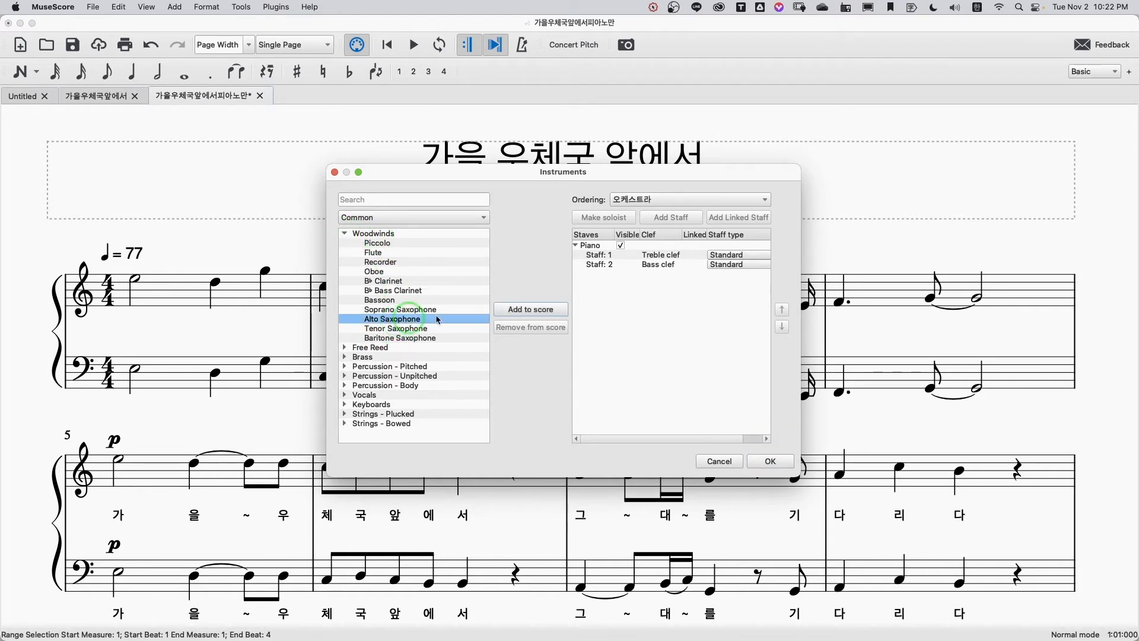
{"action": "left_click", "coordinate": [525, 312]}
{"action": "left_click", "coordinate": [784, 464]}
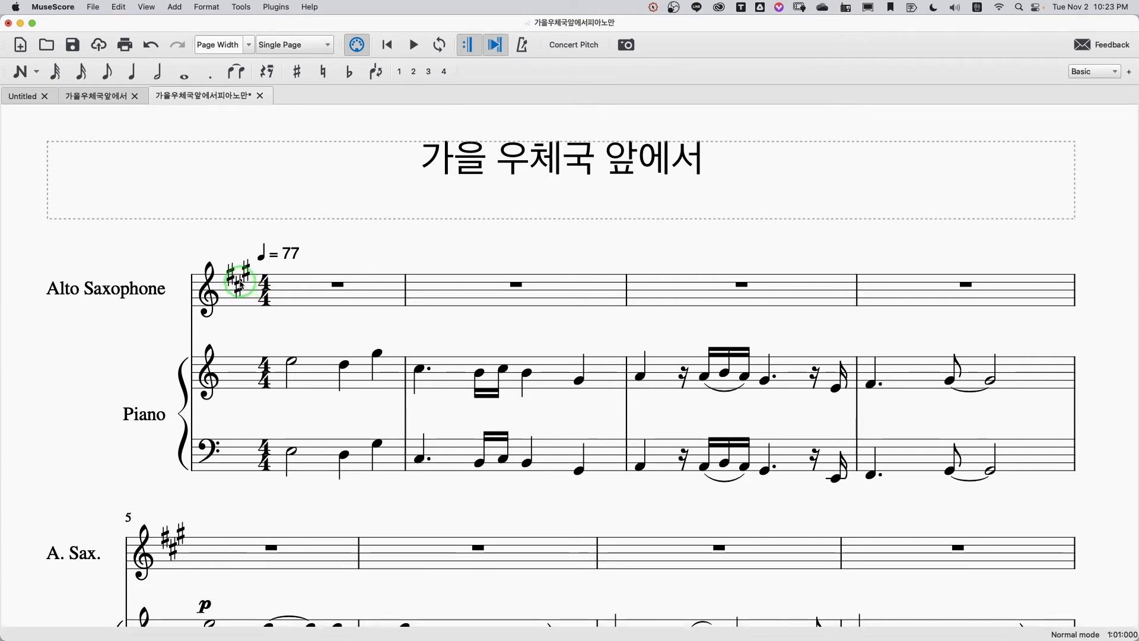
Step: Copy measures 1 to 4 of the piano's treble staff into the Alto Saxophone staff, starting at measure 1
{"action": "scroll", "coordinate": [265, 378], "scroll_direction": "right", "scroll_amount": 1}
{"action": "left_click", "coordinate": [266, 378]}
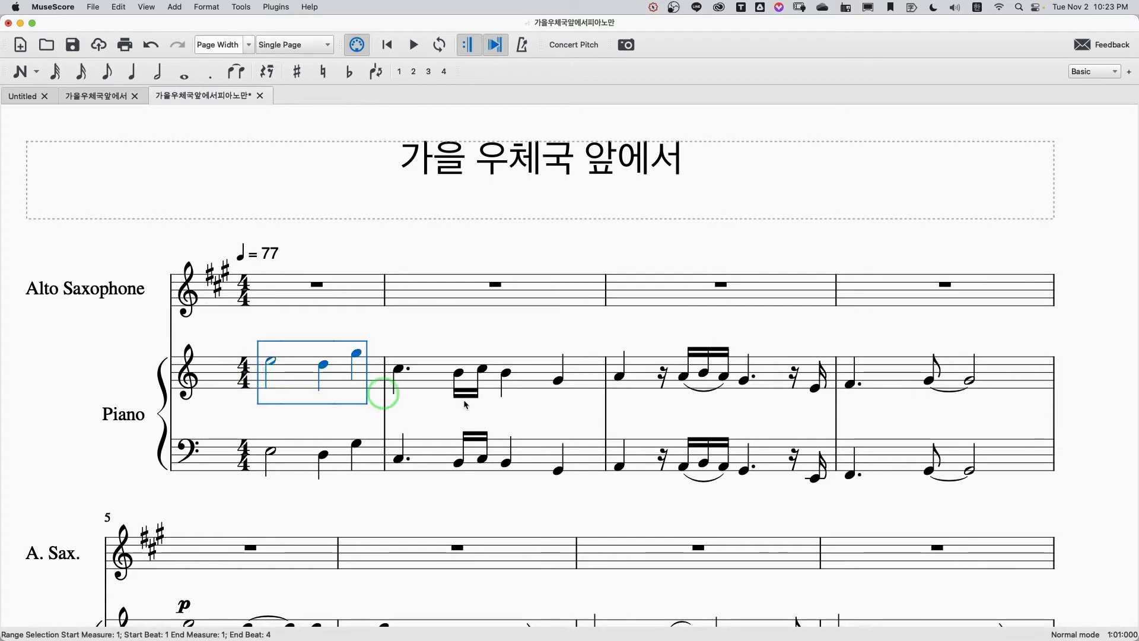
{"action": "left_click", "coordinate": [1017, 381], "text": "shift"}
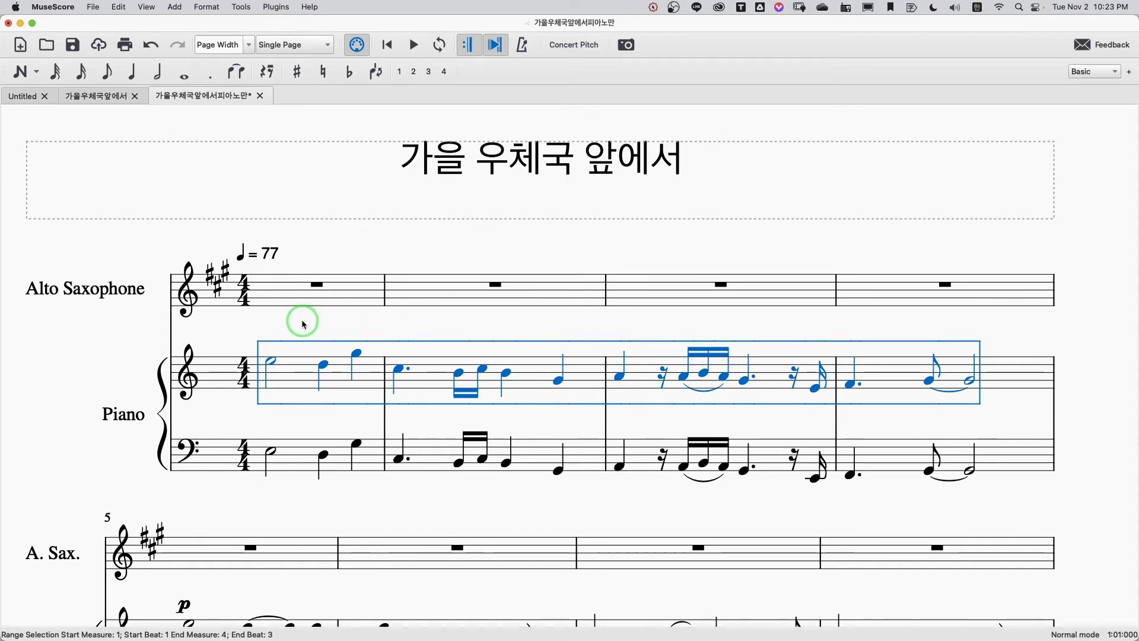
{"action": "left_click", "coordinate": [295, 291]}
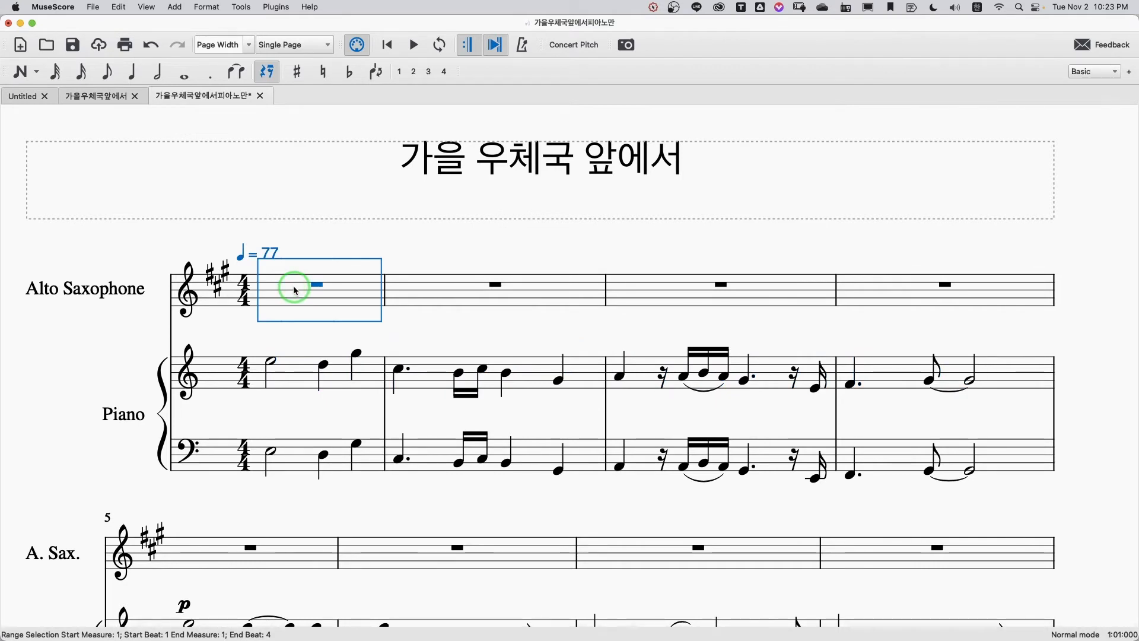
{"action": "key", "text": "super+v"}
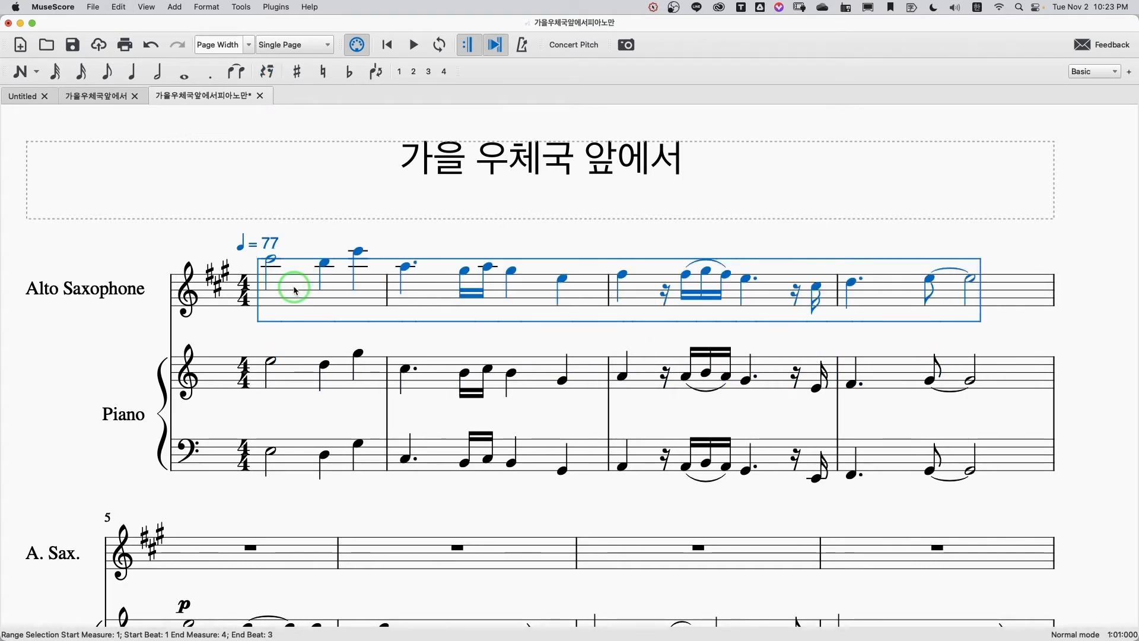
{"action": "left_click", "coordinate": [436, 343]}
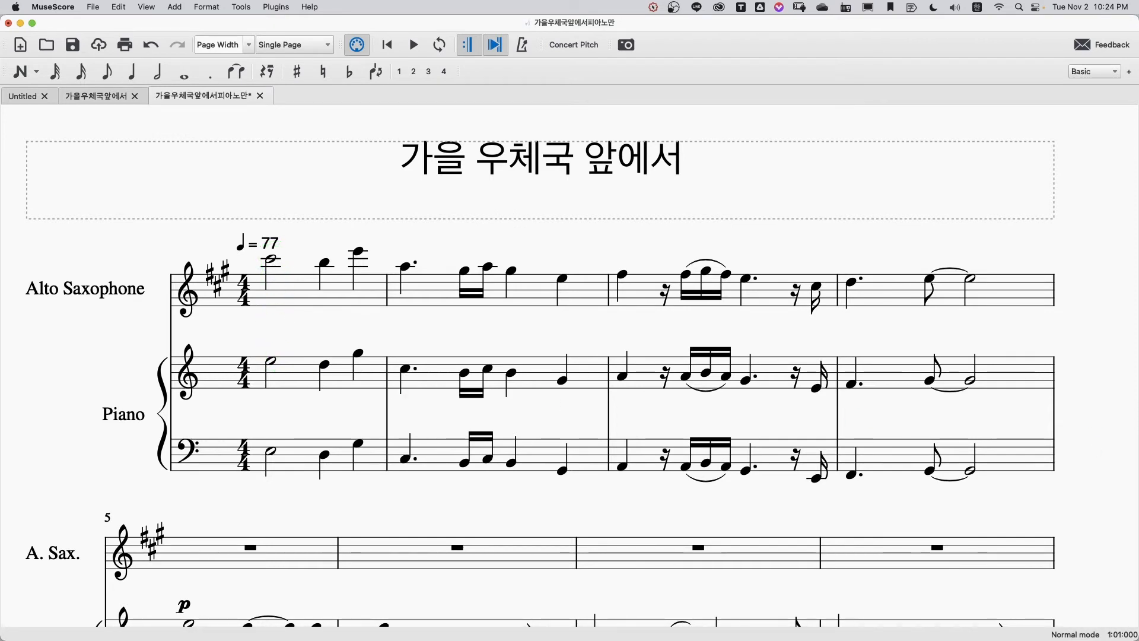
Step: Switch to Numbers, check the piano column's E in row 29 of the transposition chart, and minimize the chart window
{"action": "key", "text": "super+Tab"}
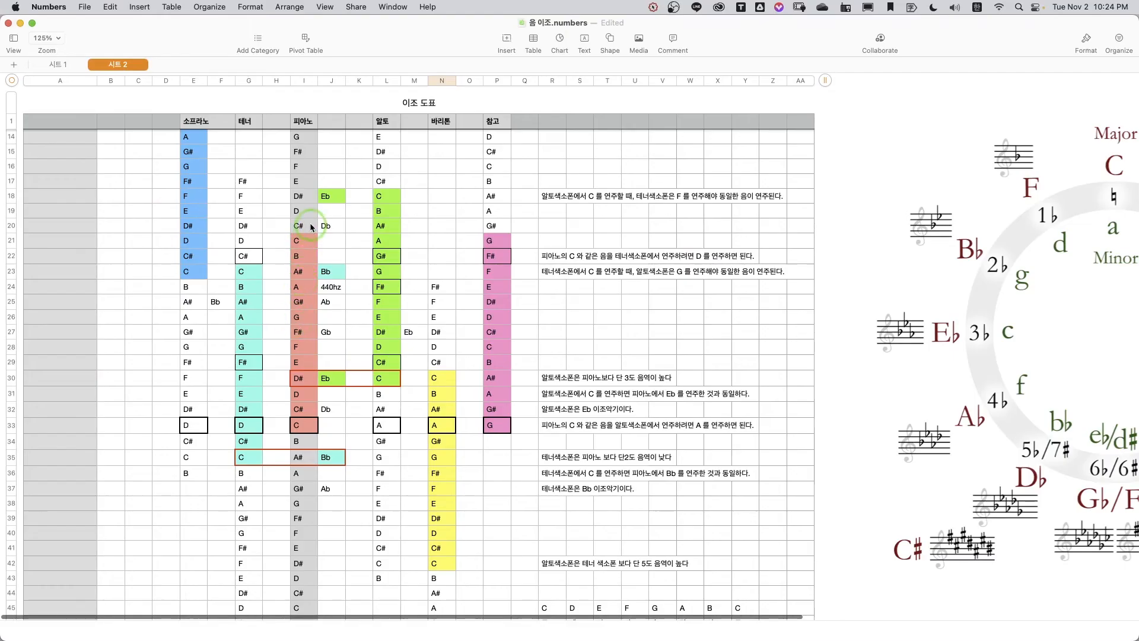
{"action": "left_click", "coordinate": [301, 368]}
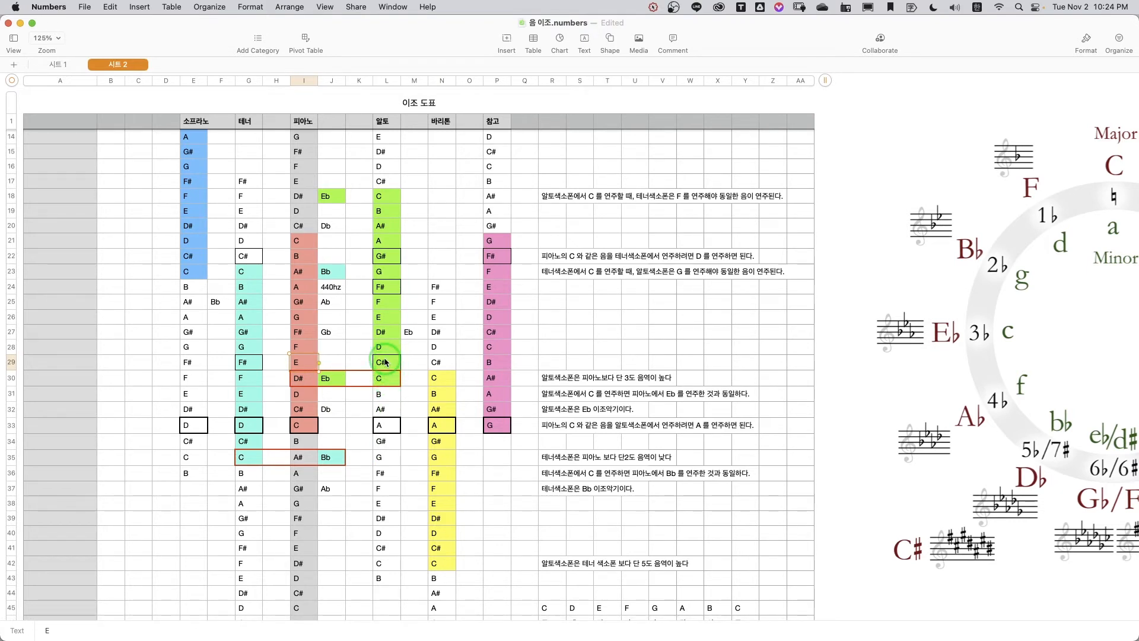
{"action": "left_click", "coordinate": [20, 23]}
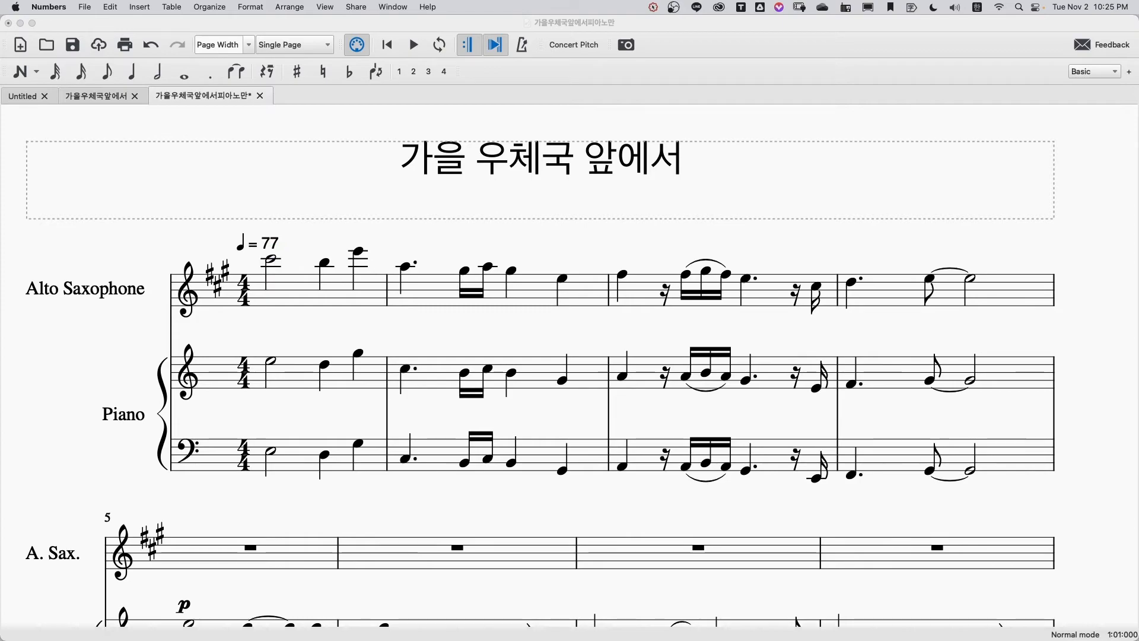
Step: Check the alto note matching the piano's E in row 29 of the Numbers chart, then play MuseScore's score from the first Alto Saxophone note
{"action": "key", "text": "super+Tab"}
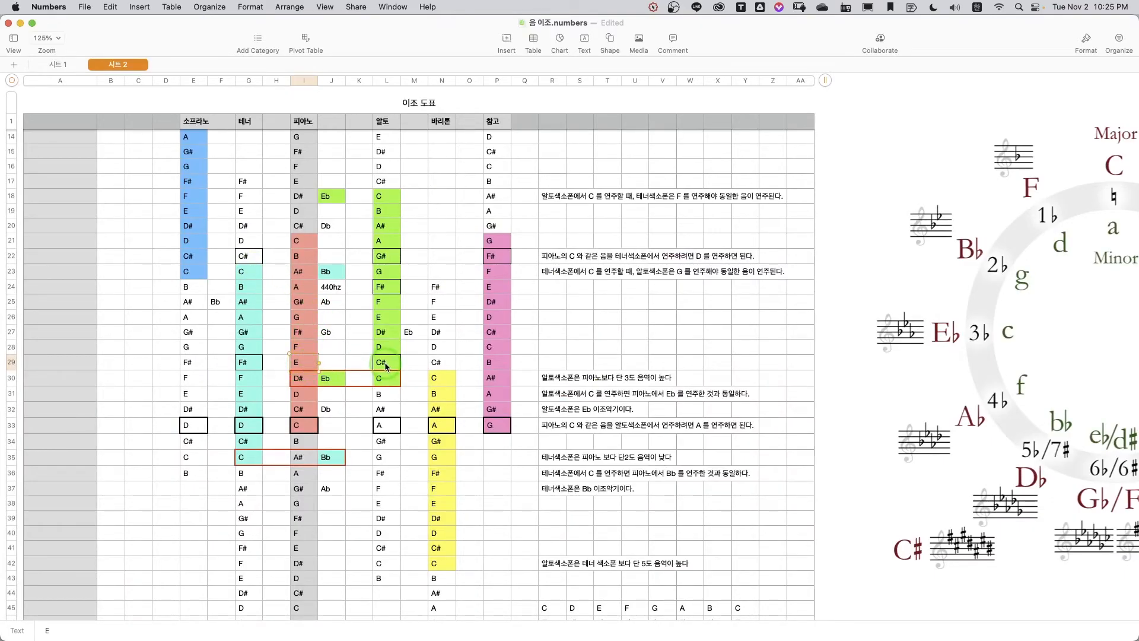
{"action": "key", "text": "ctrl+Left"}
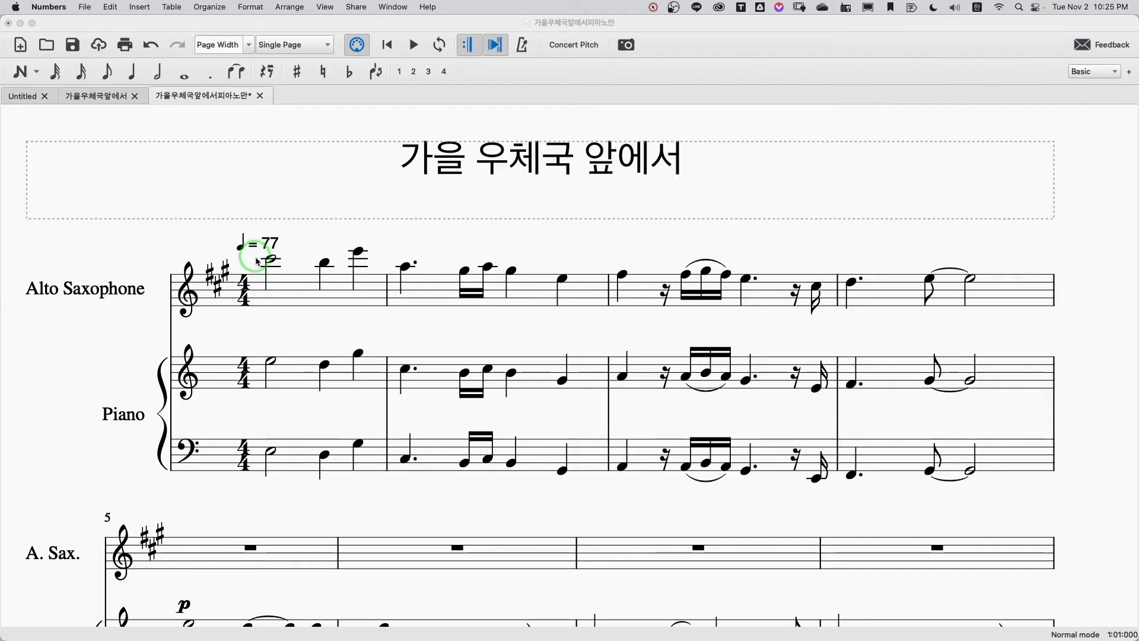
{"action": "left_click", "coordinate": [272, 259]}
{"action": "left_click", "coordinate": [413, 45]}
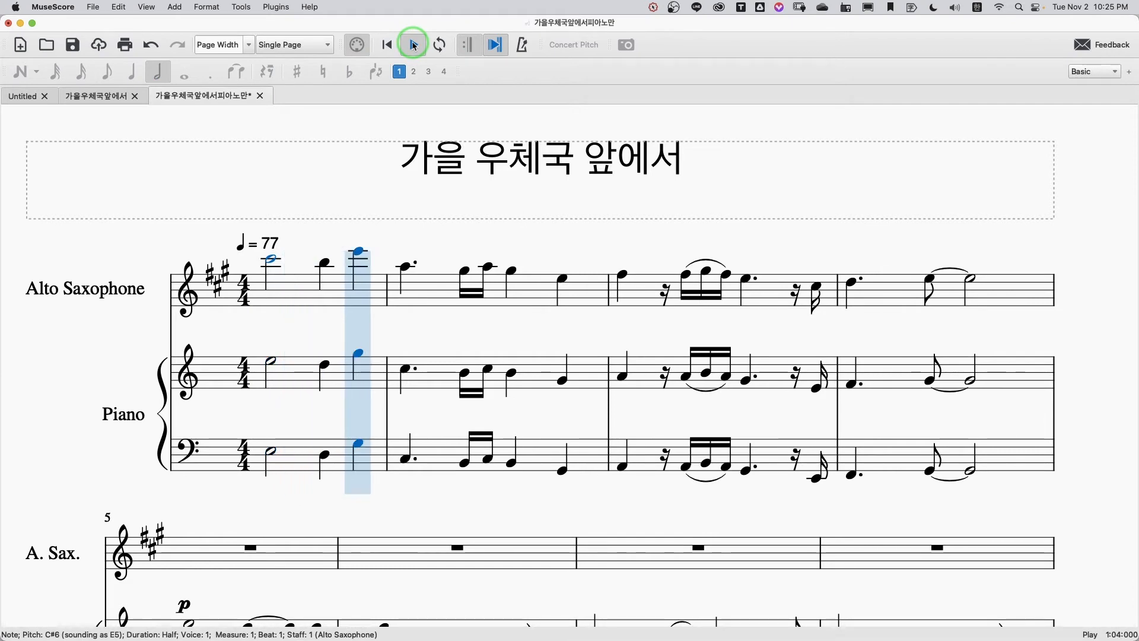
{"action": "left_click", "coordinate": [414, 44]}
{"action": "scroll", "coordinate": [318, 175], "scroll_direction": "up", "scroll_amount": 3}
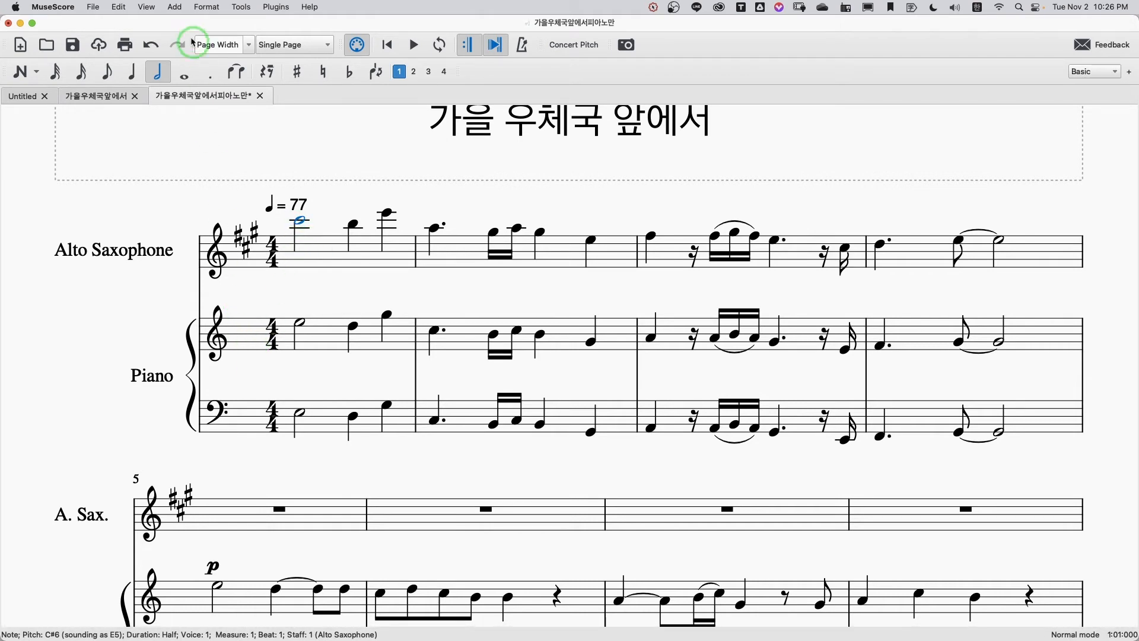
{"action": "left_click", "coordinate": [144, 7]}
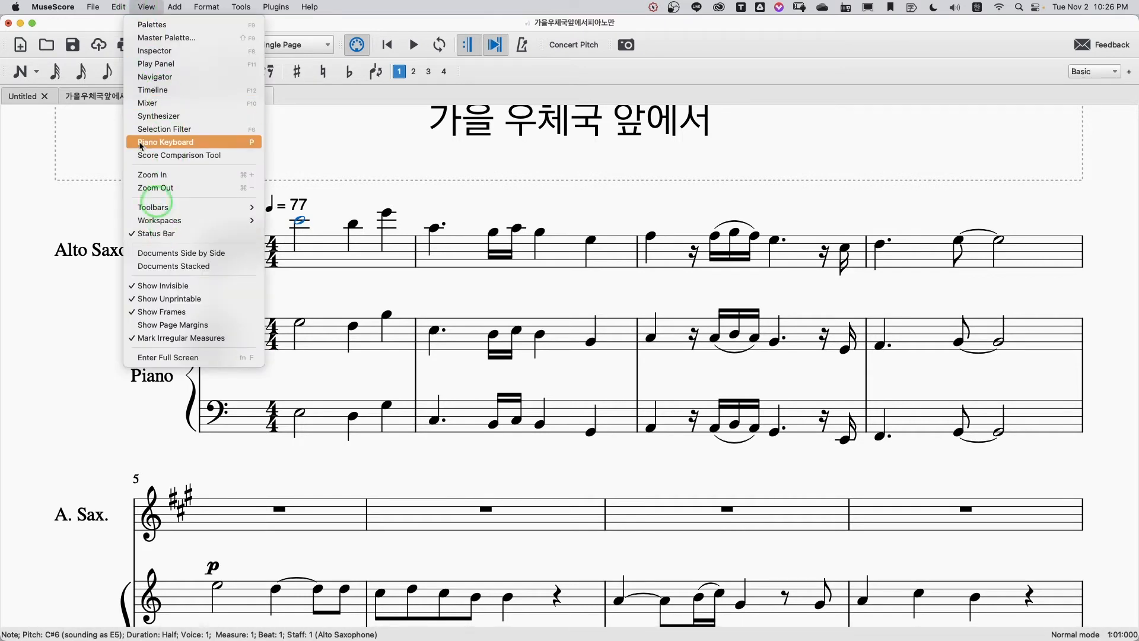
{"action": "mouse_move", "coordinate": [119, 7]}
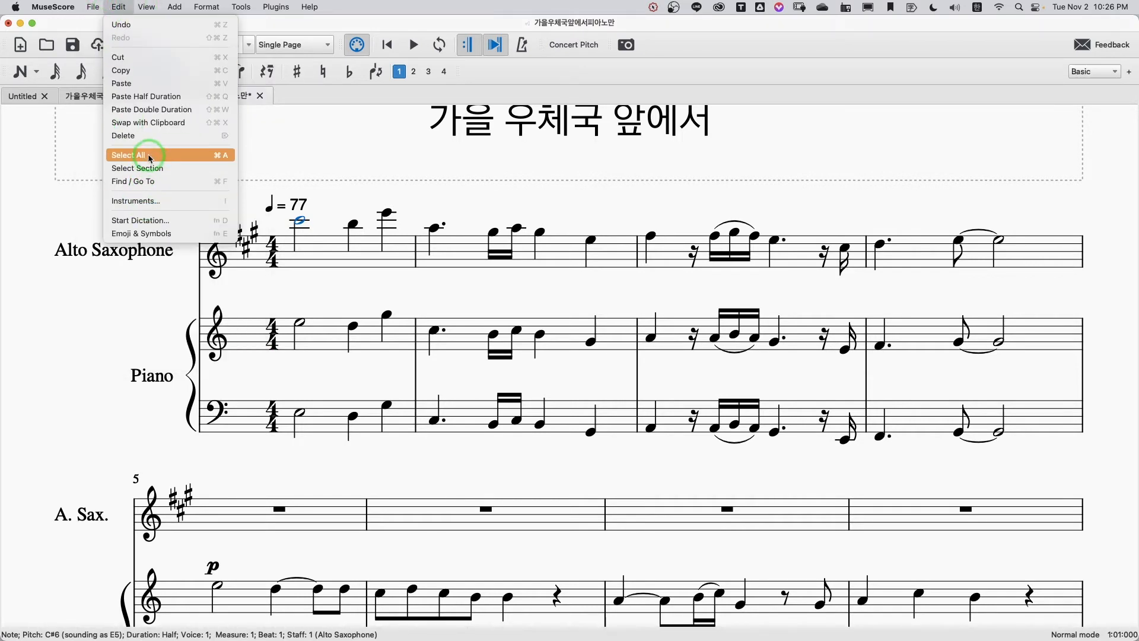
{"action": "left_click", "coordinate": [445, 186]}
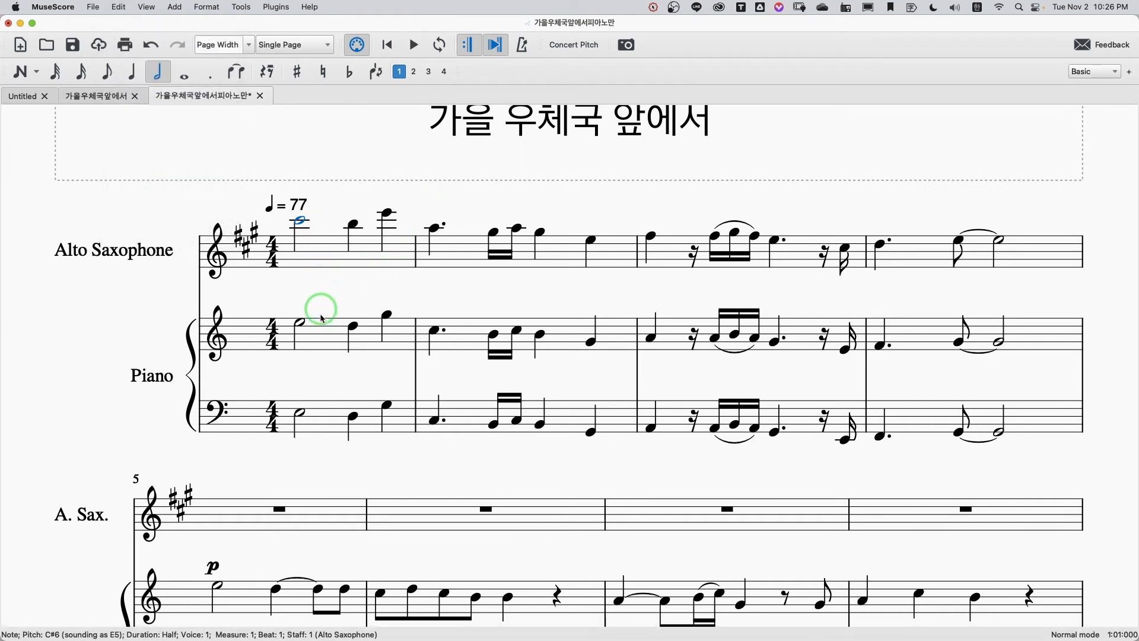
Step: Copy the entire piano treble staff, from measure 1 to the final measure, into the Alto Saxophone staff starting at measure 1
{"action": "left_click", "coordinate": [320, 336]}
{"action": "scroll", "coordinate": [354, 350], "scroll_direction": "down", "scroll_amount": 15}
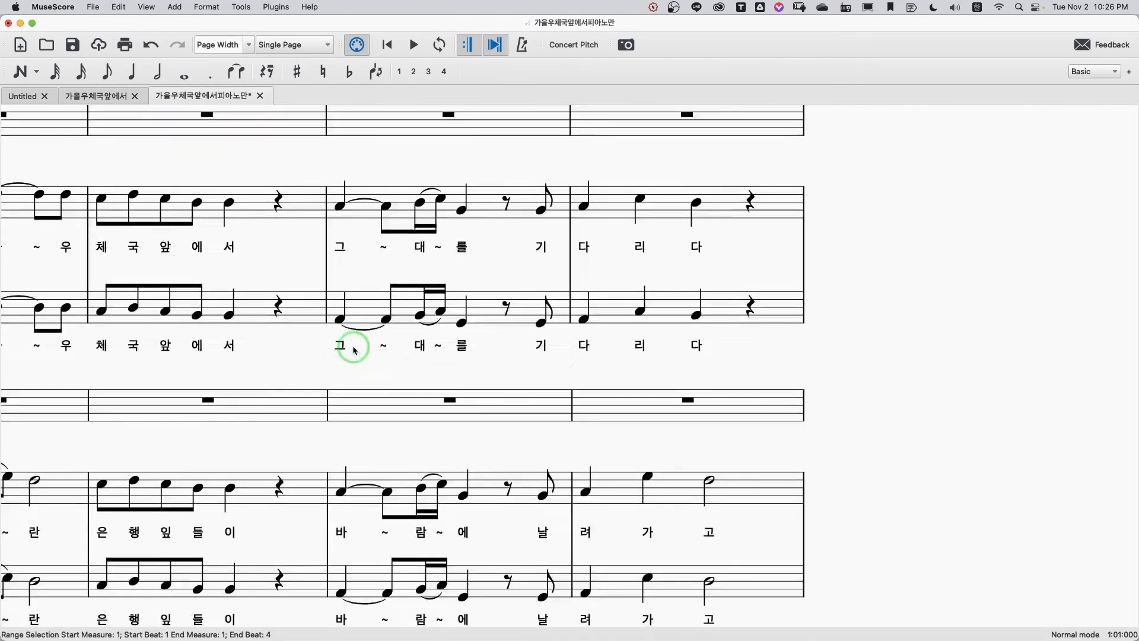
{"action": "scroll", "coordinate": [354, 350], "scroll_direction": "down", "scroll_amount": 15}
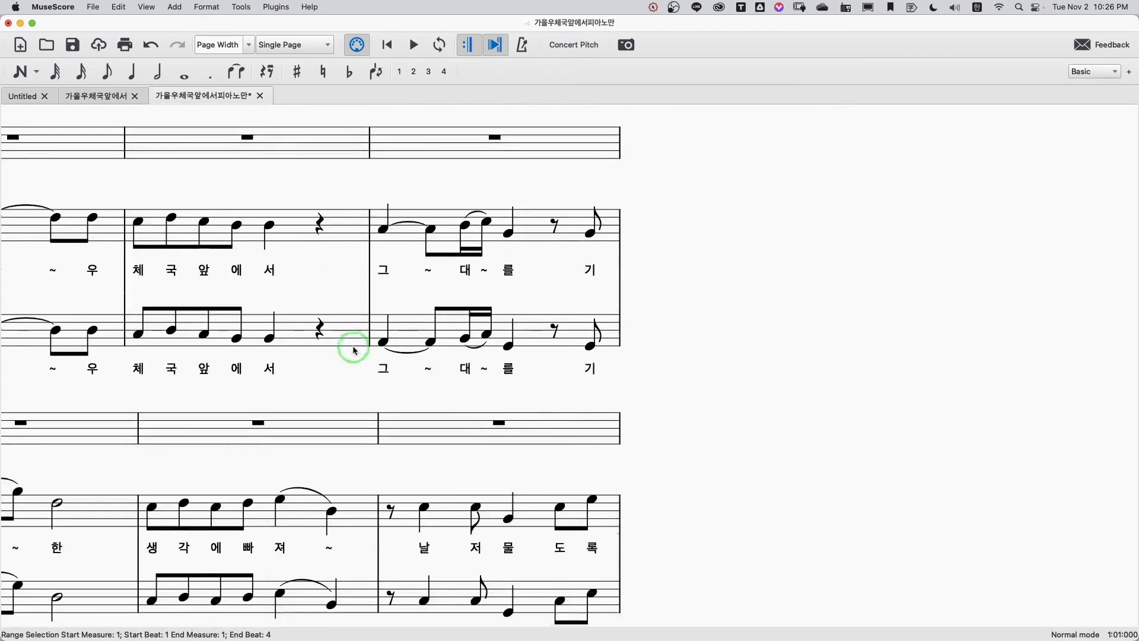
{"action": "scroll", "coordinate": [354, 350], "scroll_direction": "down", "scroll_amount": 15}
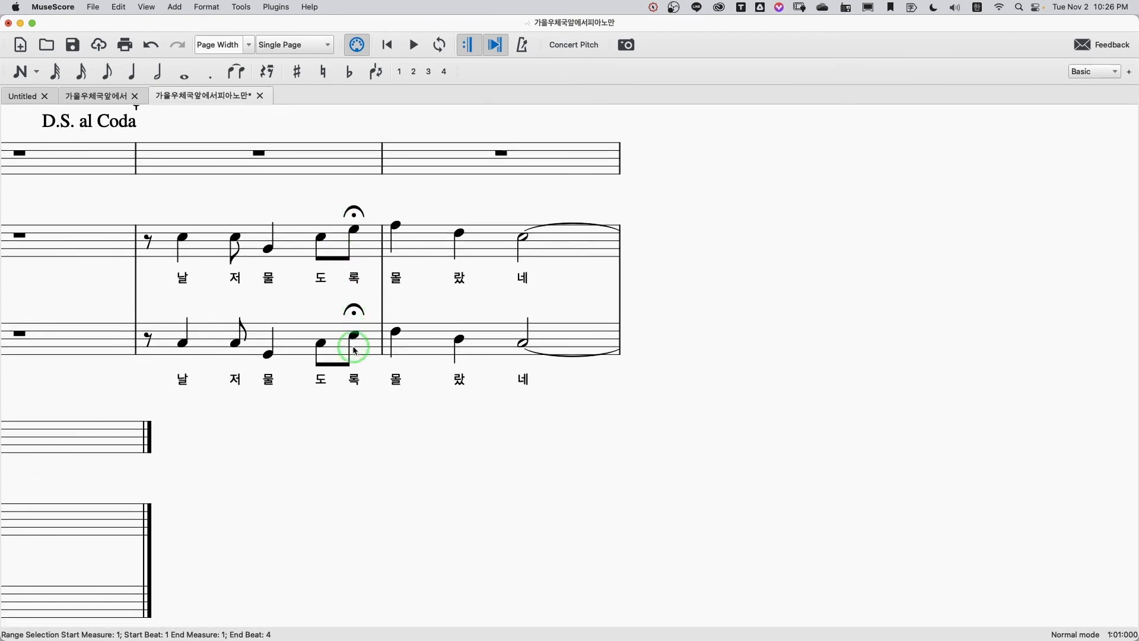
{"action": "scroll", "coordinate": [354, 350], "scroll_direction": "left", "scroll_amount": 5}
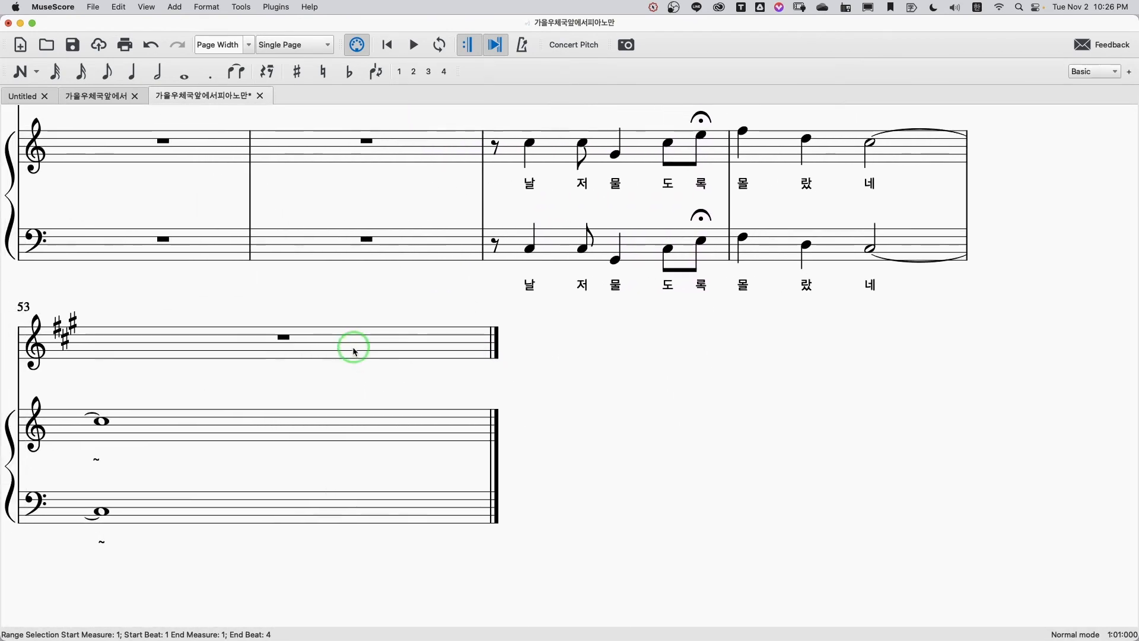
{"action": "left_click", "coordinate": [386, 436], "text": "shift"}
{"action": "scroll", "coordinate": [391, 304], "scroll_direction": "up", "scroll_amount": 10}
{"action": "scroll", "coordinate": [391, 305], "scroll_direction": "up", "scroll_amount": 15}
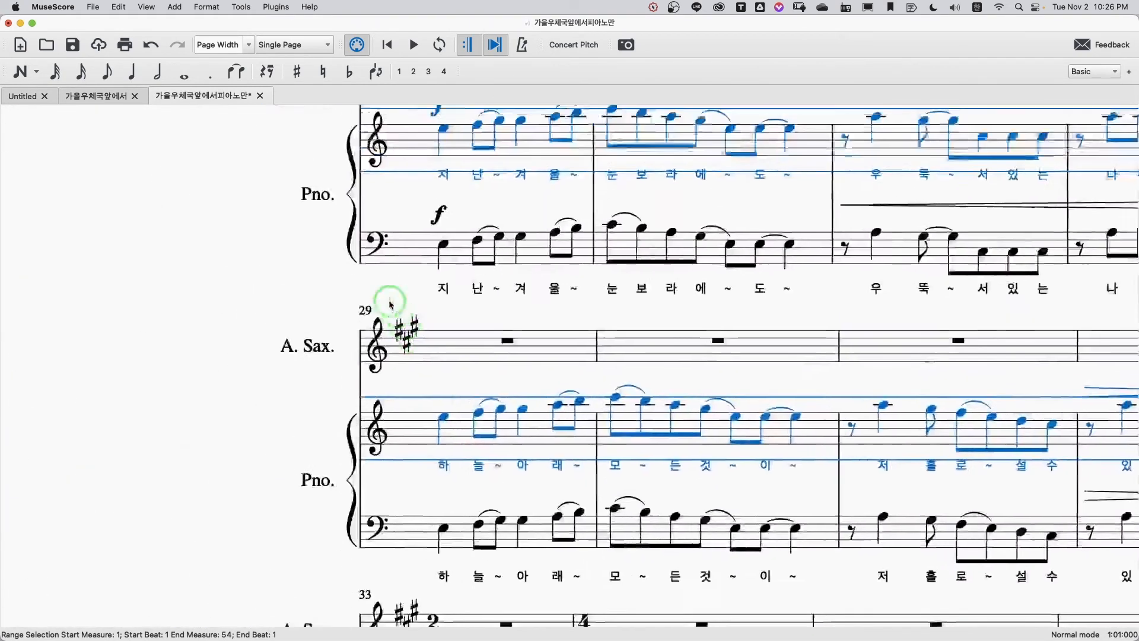
{"action": "scroll", "coordinate": [390, 305], "scroll_direction": "up", "scroll_amount": 10}
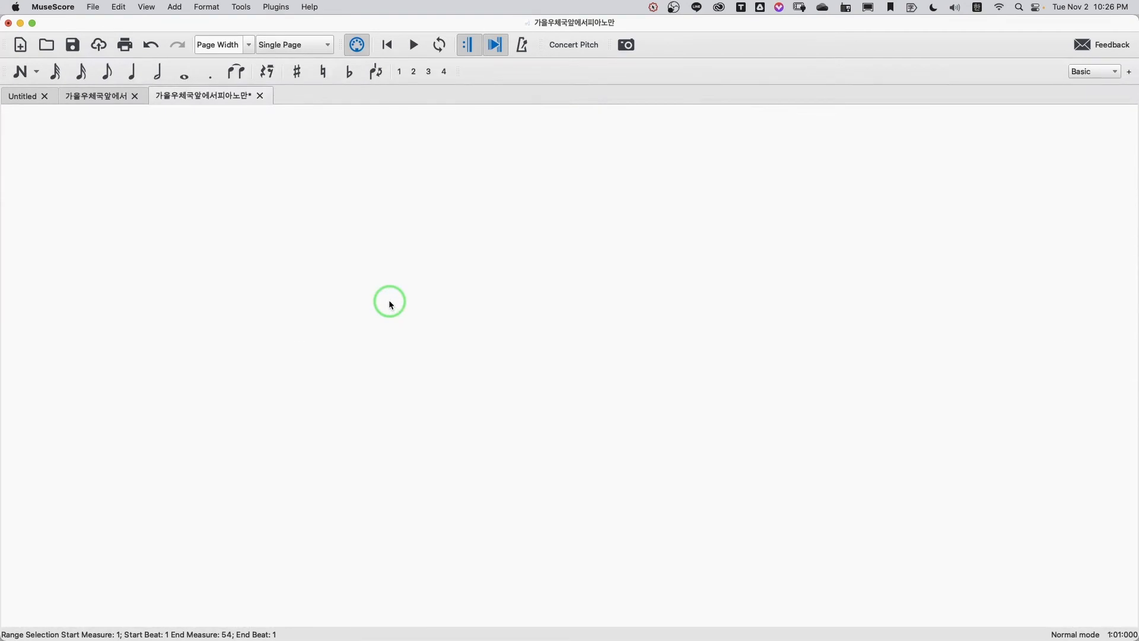
{"action": "scroll", "coordinate": [388, 302], "scroll_direction": "down", "scroll_amount": 10}
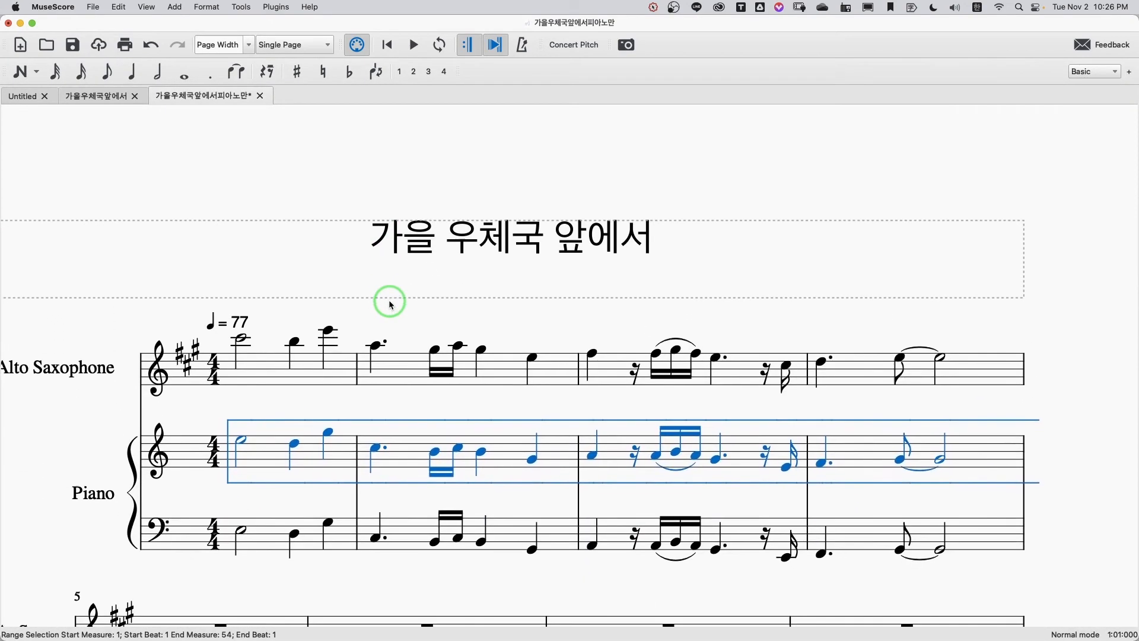
{"action": "left_click", "coordinate": [251, 363]}
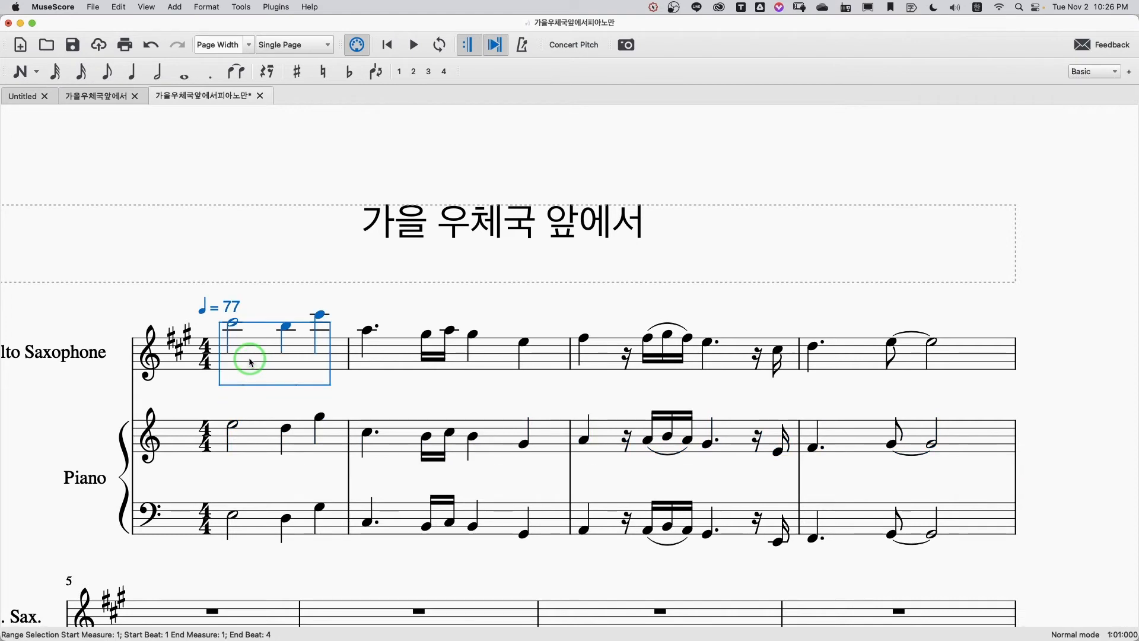
{"action": "key", "text": "ctrl+shift+End"}
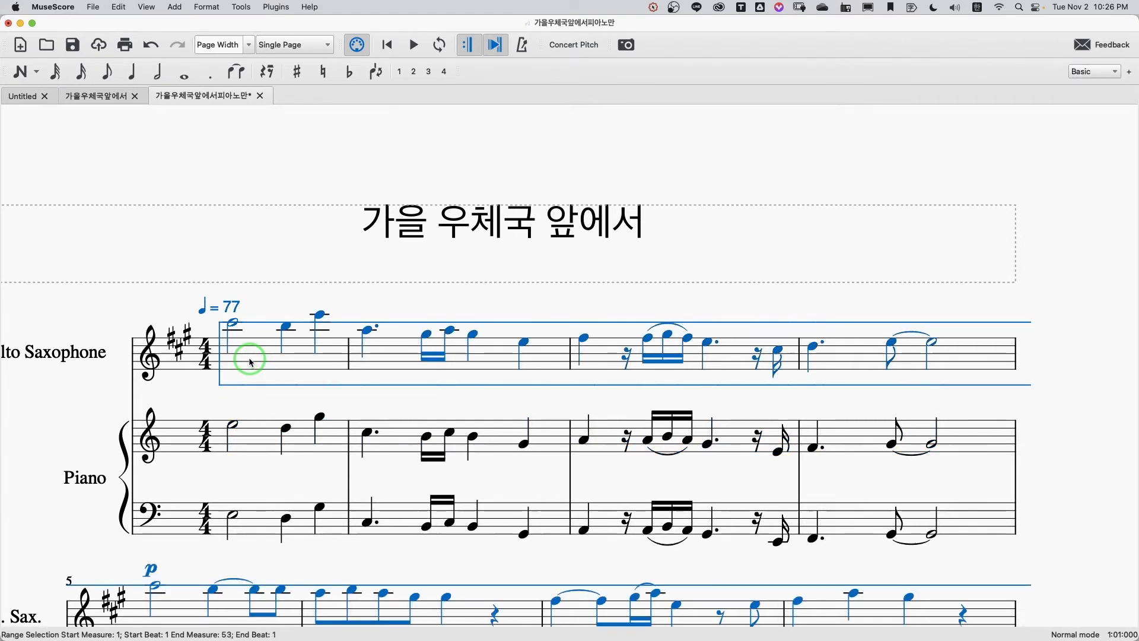
{"action": "scroll", "coordinate": [296, 374], "scroll_direction": "down", "scroll_amount": 5}
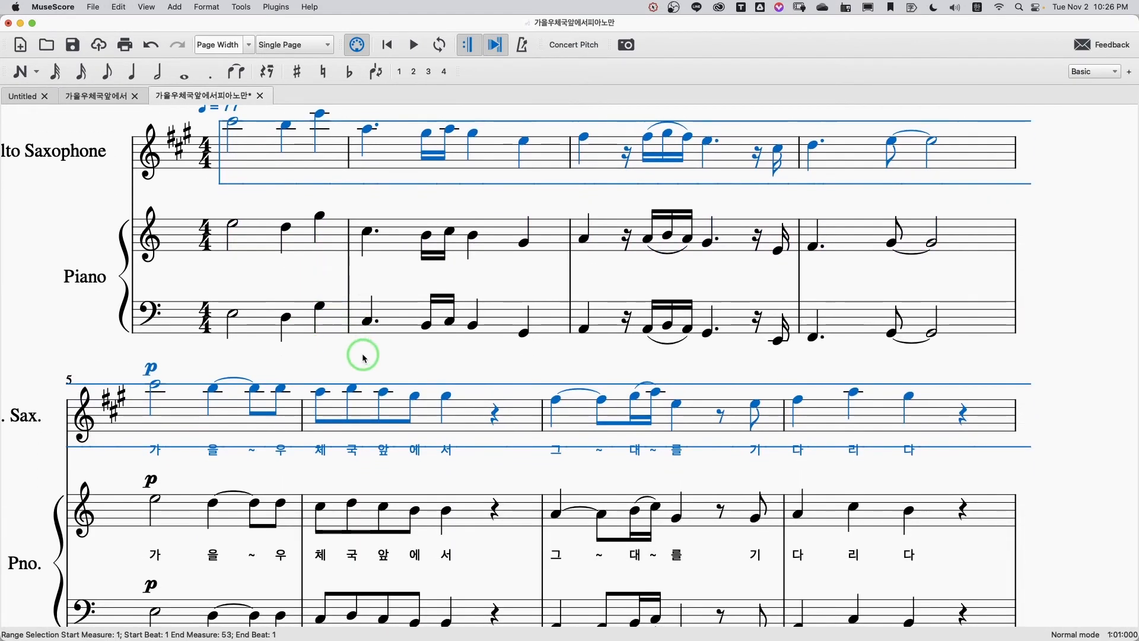
{"action": "left_click", "coordinate": [364, 359]}
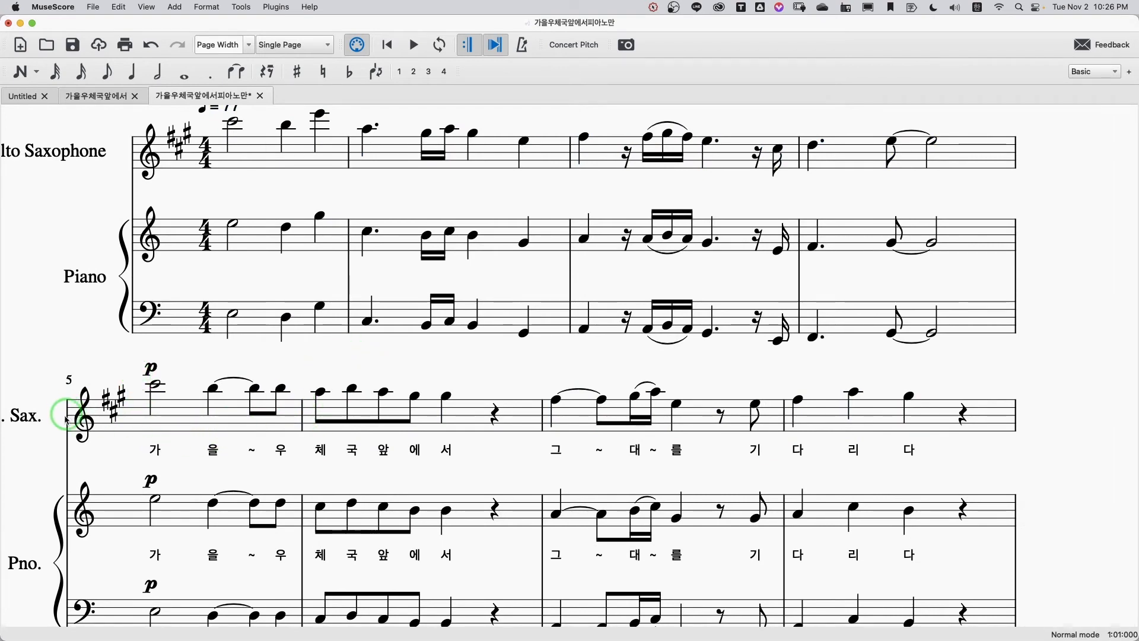
Step: Remove the Piano from the score's instruments so only the Alto Saxophone part remains
{"action": "scroll", "coordinate": [498, 304], "scroll_direction": "up", "scroll_amount": 3}
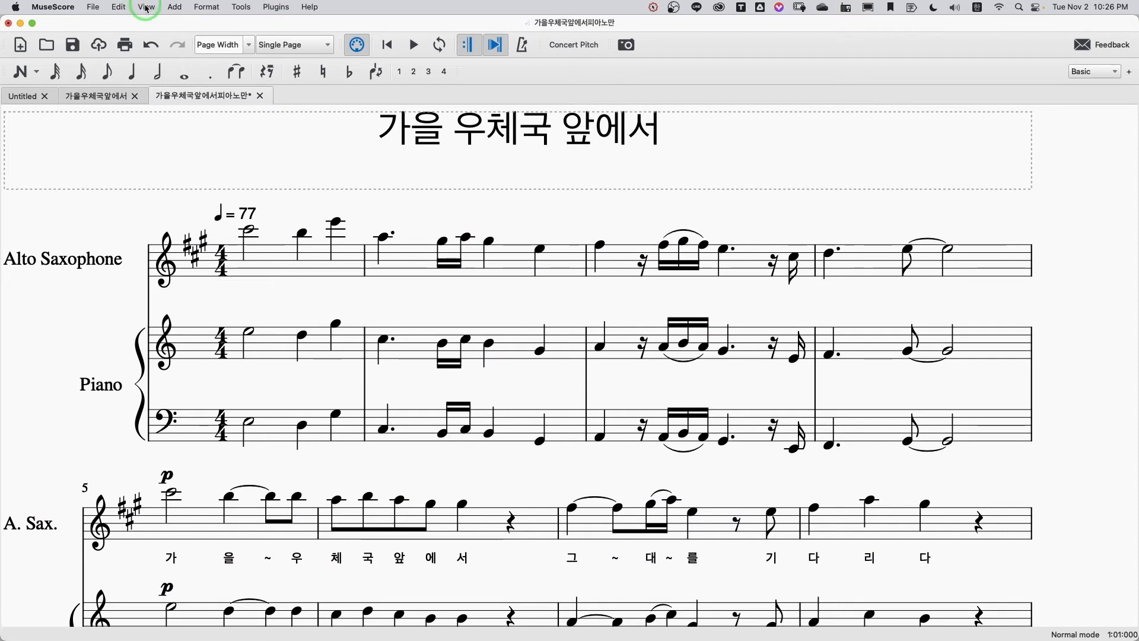
{"action": "left_click", "coordinate": [119, 7]}
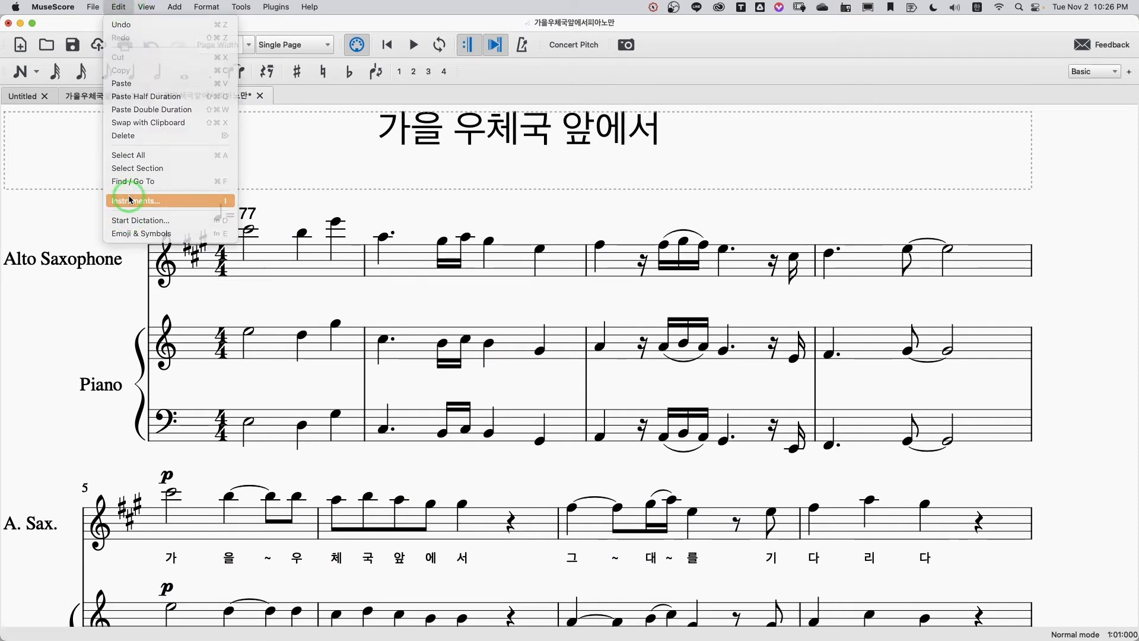
{"action": "left_click", "coordinate": [131, 200]}
{"action": "left_click", "coordinate": [591, 264]}
{"action": "left_click", "coordinate": [564, 326]}
{"action": "left_click", "coordinate": [771, 462]}
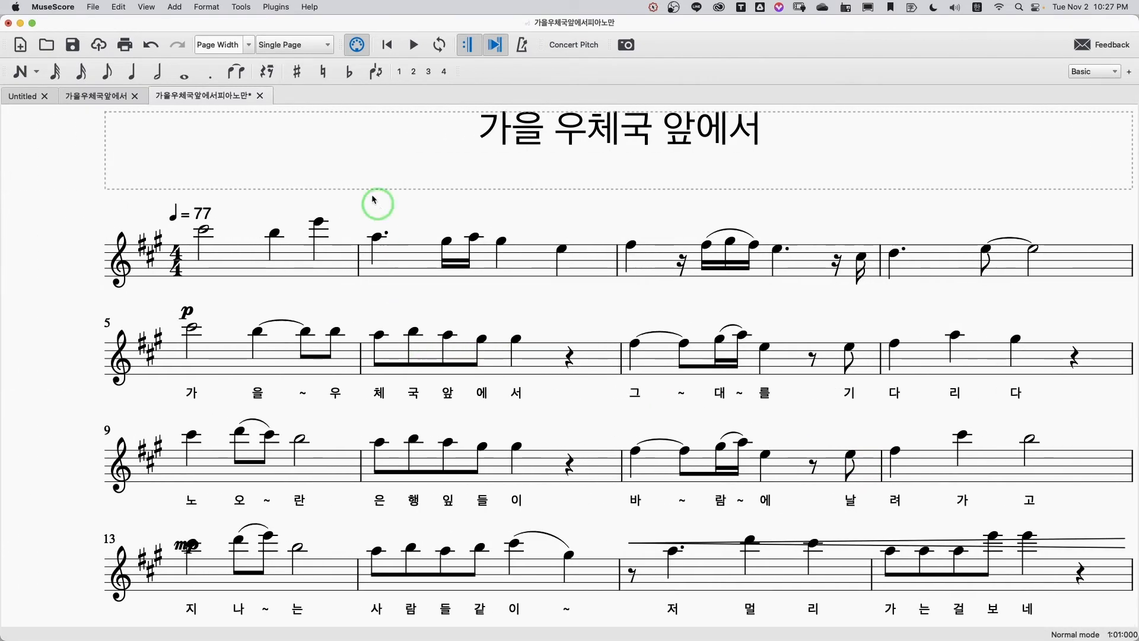
Step: Switch to Numbers to check the key signatures on the circle of fifths, and return to the MuseScore score
{"action": "scroll", "coordinate": [663, 287], "scroll_direction": "right", "scroll_amount": 1}
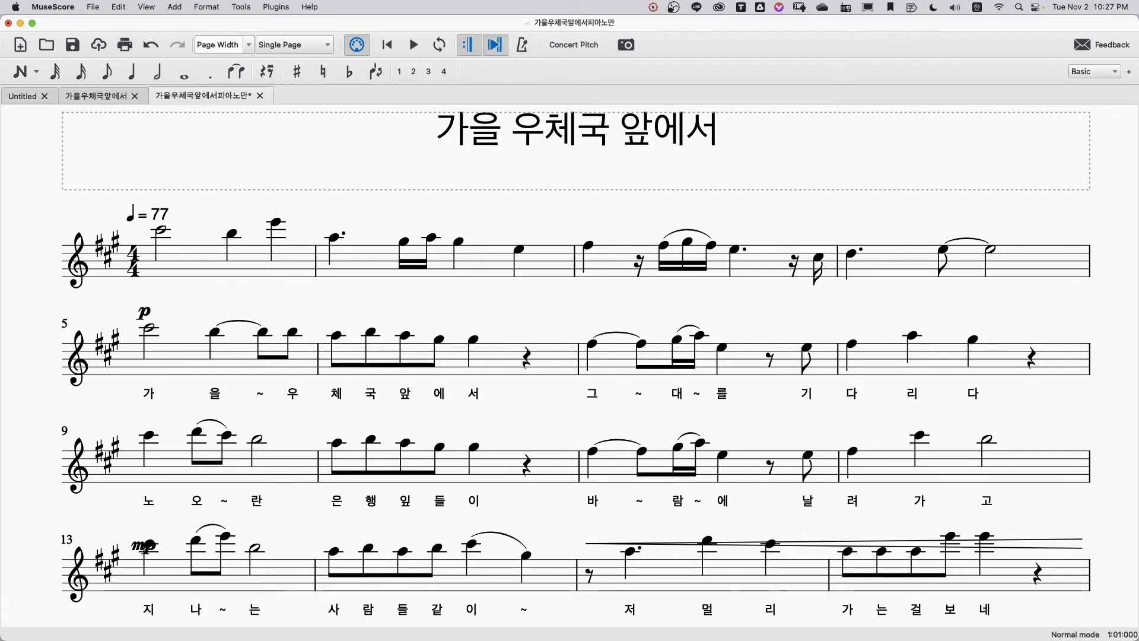
{"action": "key", "text": "super+Tab"}
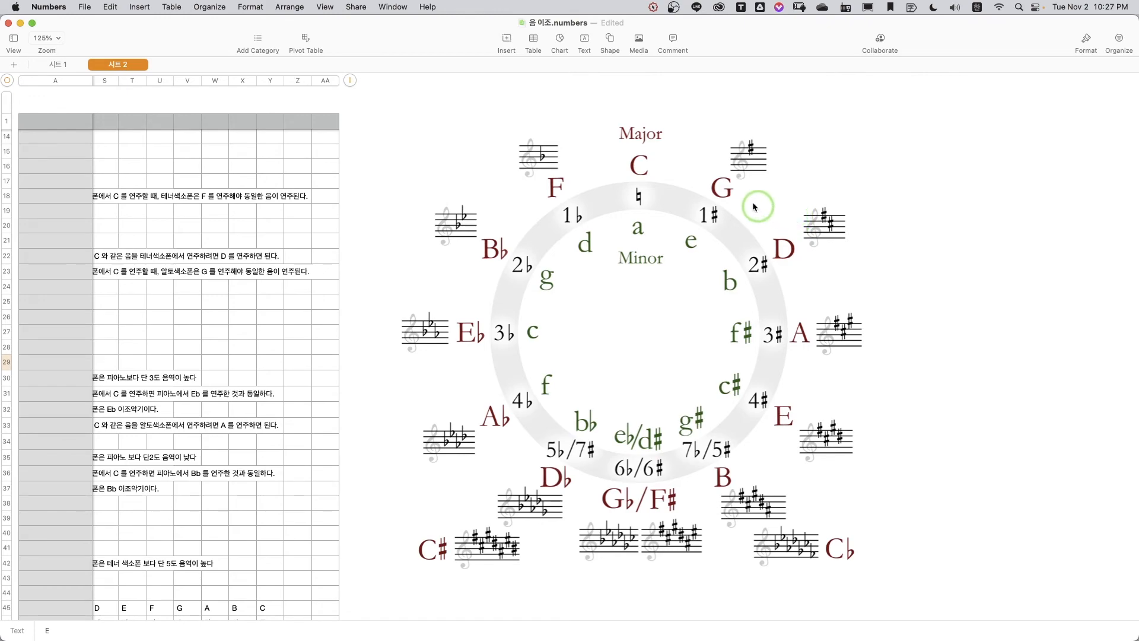
{"action": "key", "text": "super+Tab"}
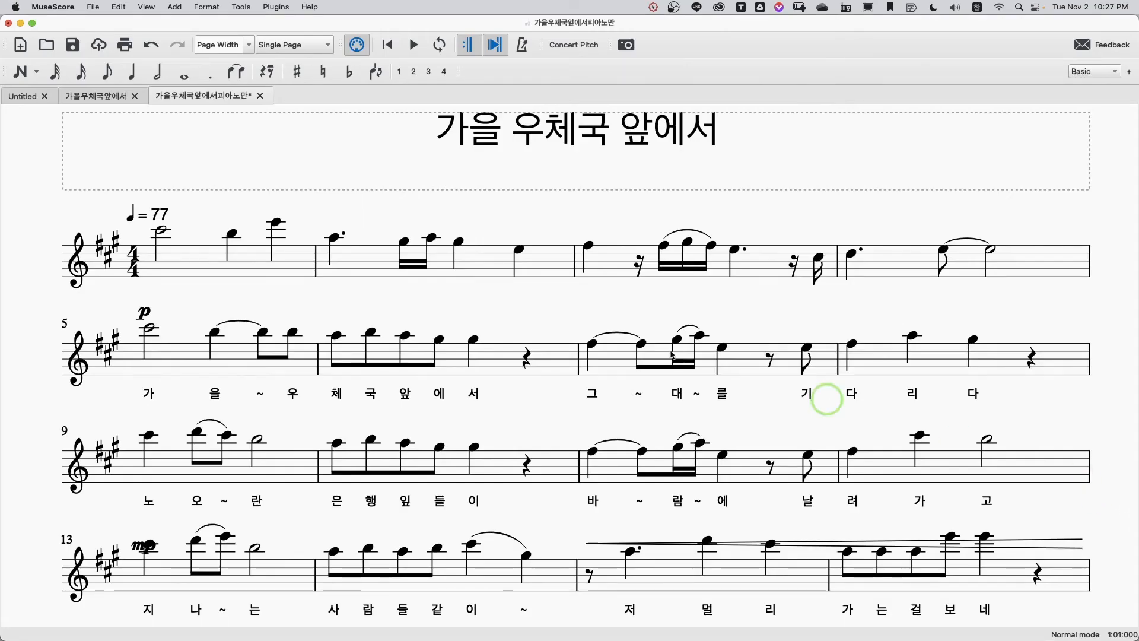
{"action": "left_click", "coordinate": [185, 268]}
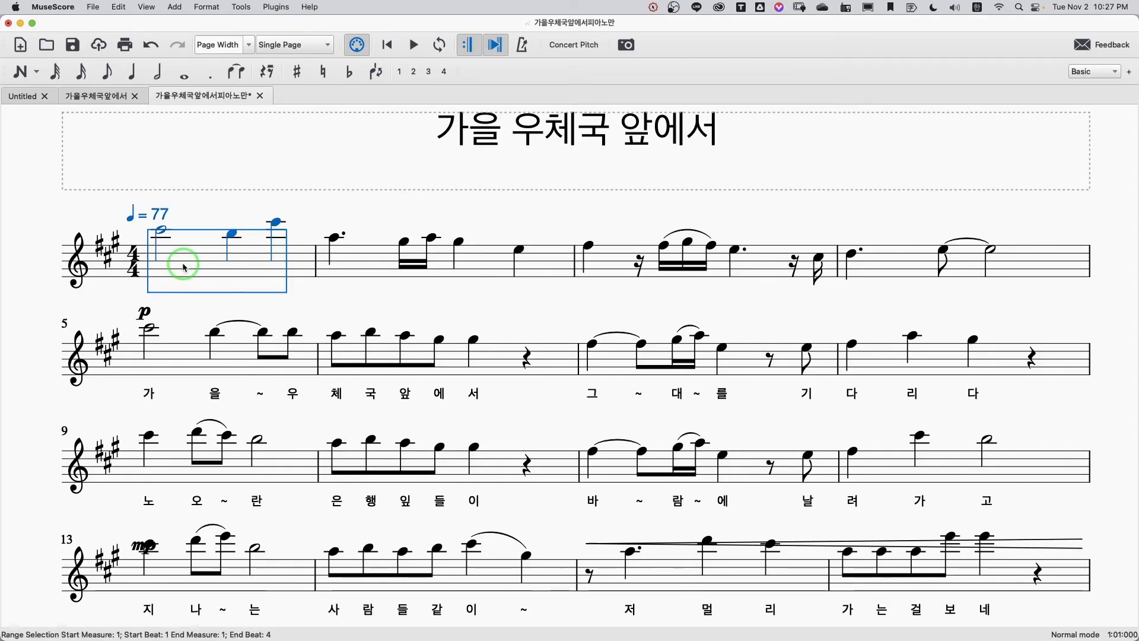
{"action": "key", "text": "super+a"}
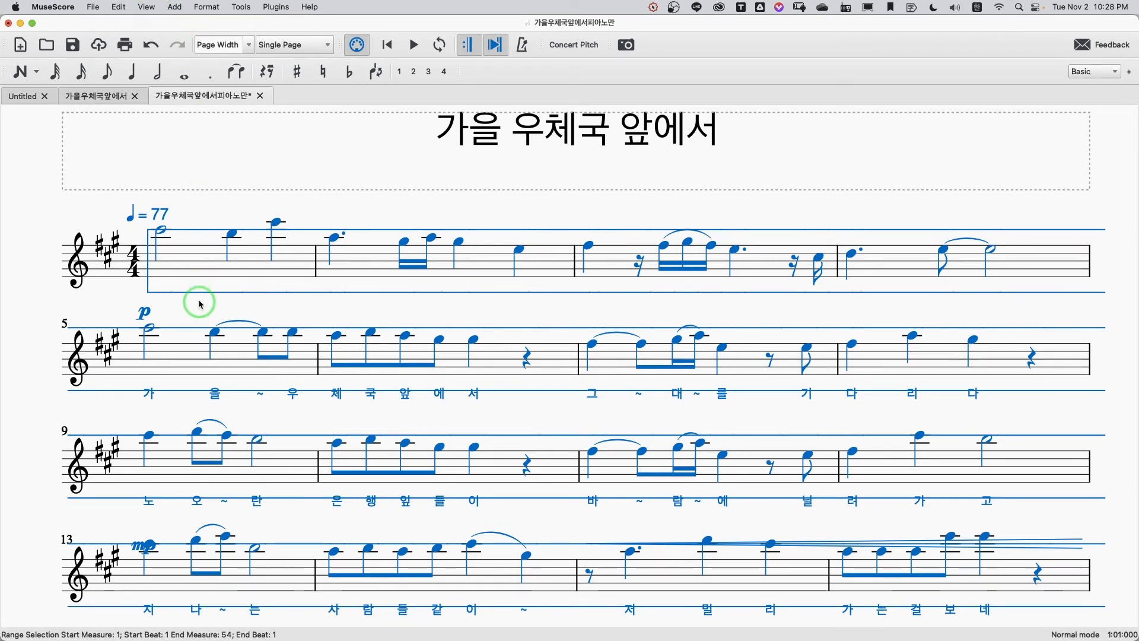
{"action": "left_click", "coordinate": [197, 273]}
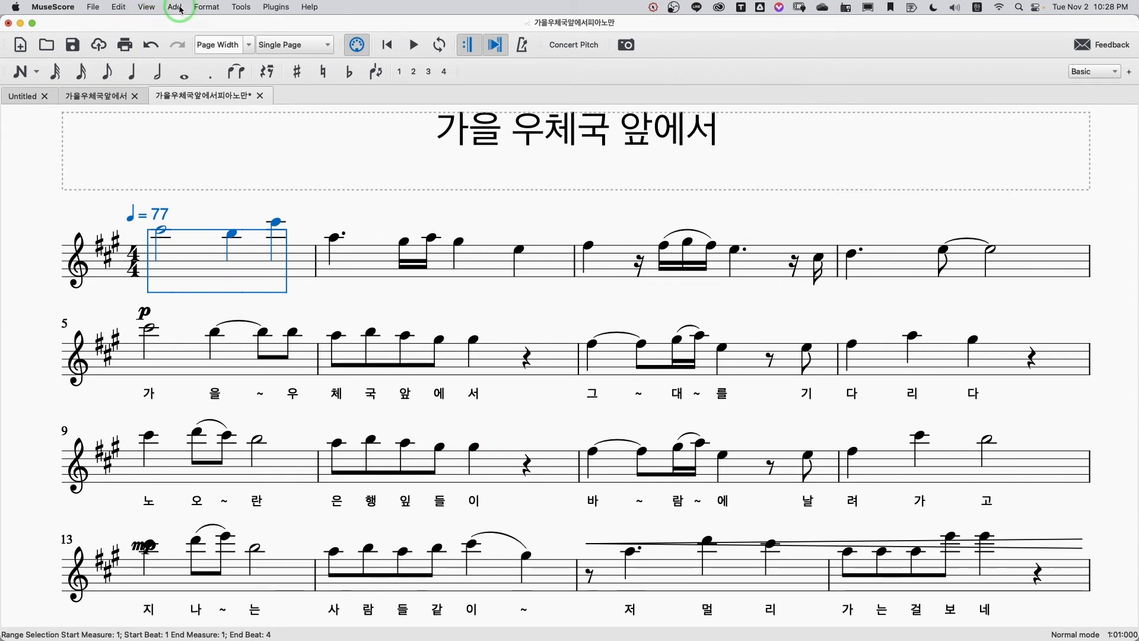
Step: Add a Tenor Saxophone from the Woodwinds group to the score's instruments
{"action": "left_click", "coordinate": [121, 7]}
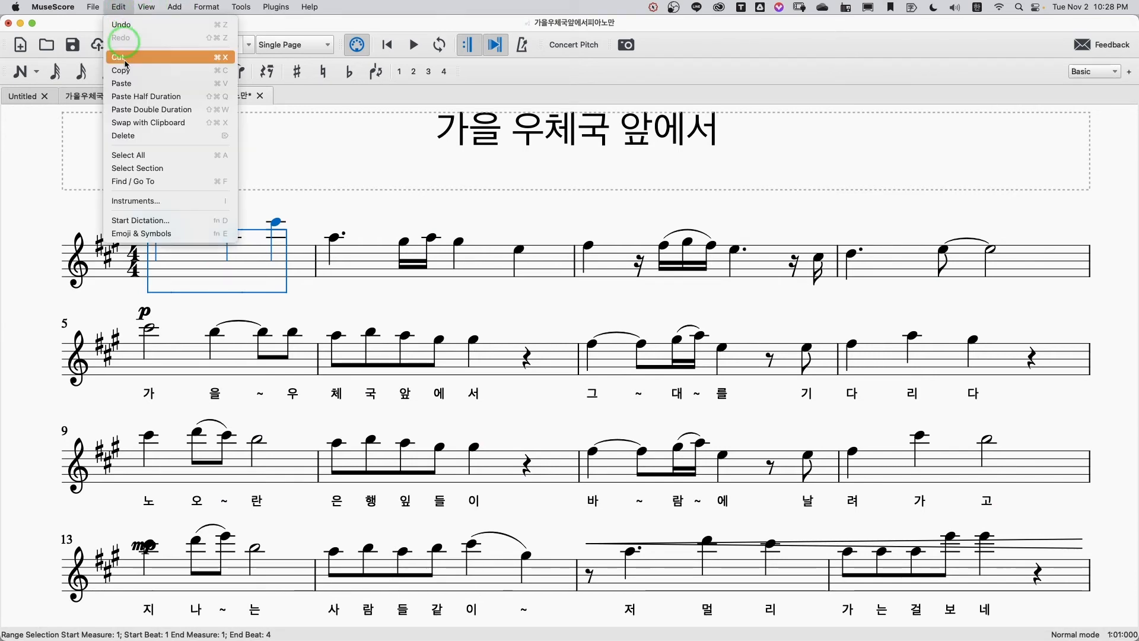
{"action": "left_click", "coordinate": [120, 202]}
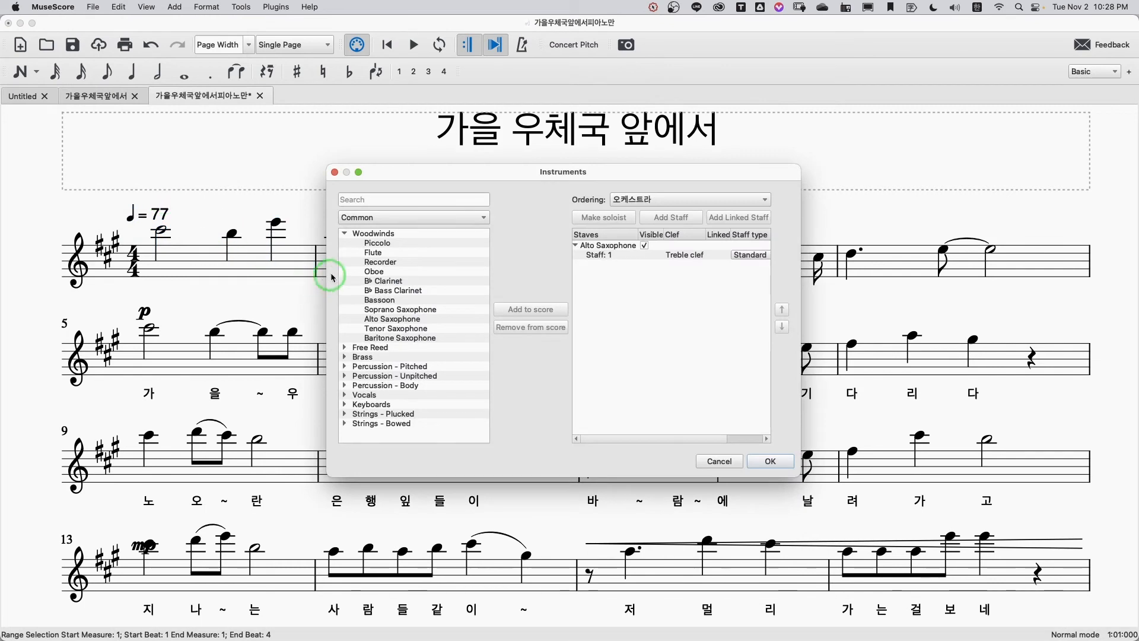
{"action": "left_click", "coordinate": [396, 329]}
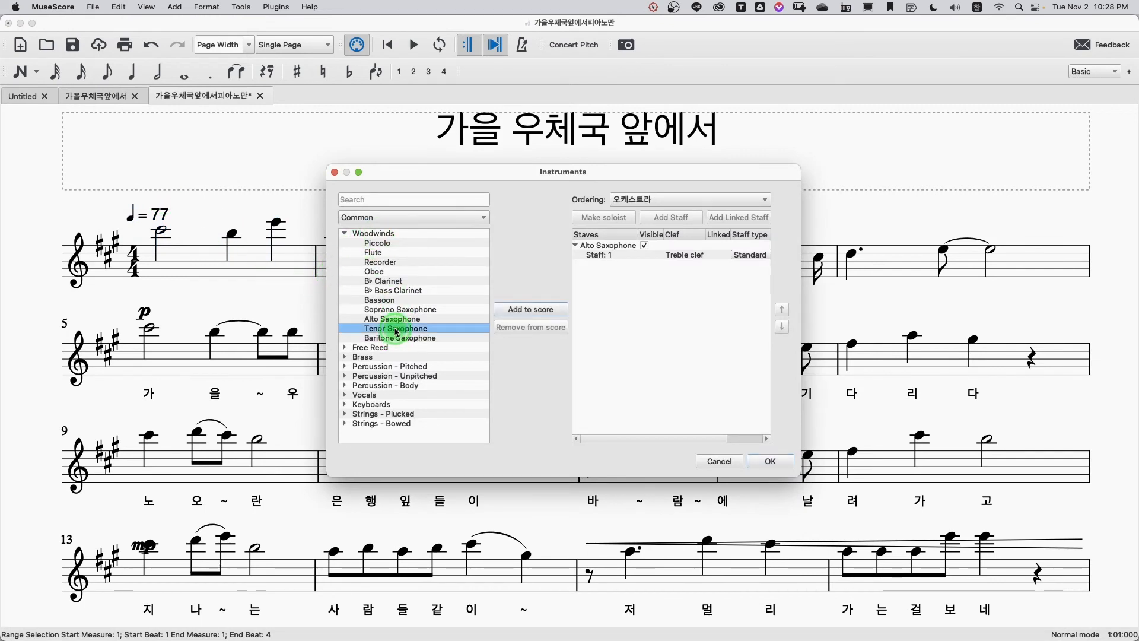
{"action": "left_click", "coordinate": [516, 311]}
{"action": "left_click", "coordinate": [768, 462]}
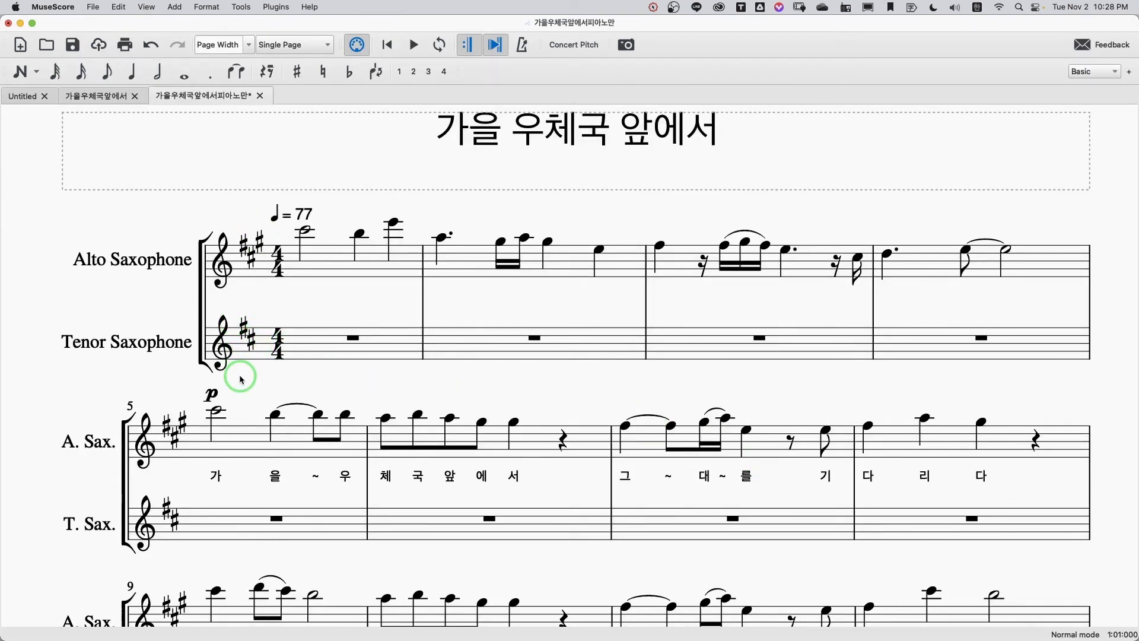
Step: Copy the entire Alto Saxophone part into the Tenor Saxophone staff starting at measure 1, and lower the pasted notes by one octave
{"action": "left_click", "coordinate": [304, 275]}
{"action": "scroll", "coordinate": [571, 402], "scroll_direction": "down", "scroll_amount": 15}
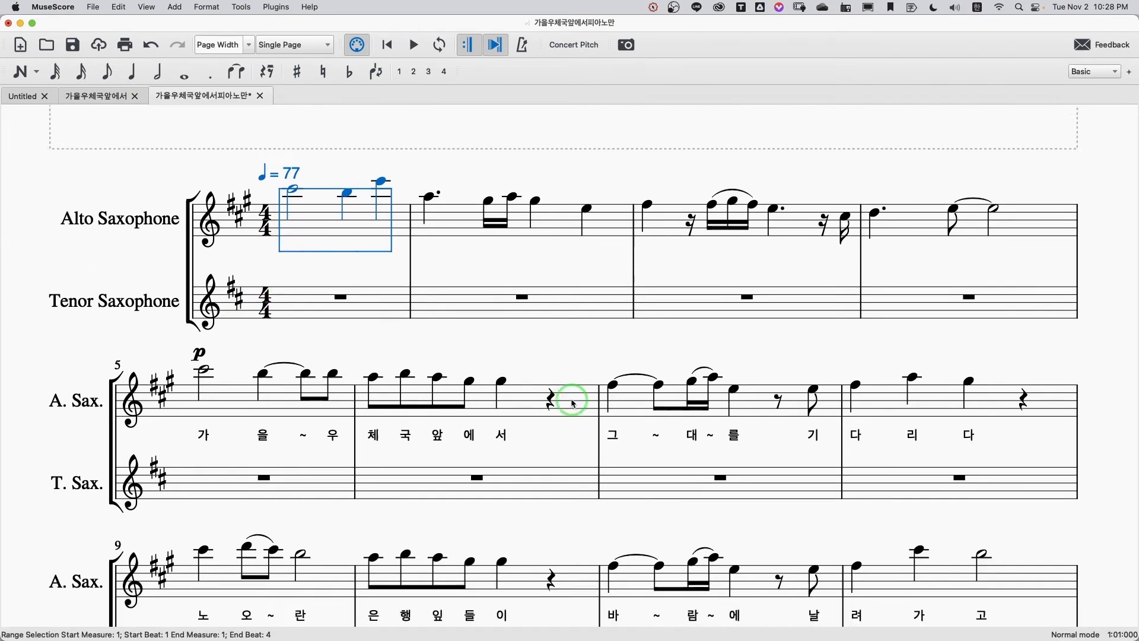
{"action": "scroll", "coordinate": [573, 403], "scroll_direction": "down", "scroll_amount": 15}
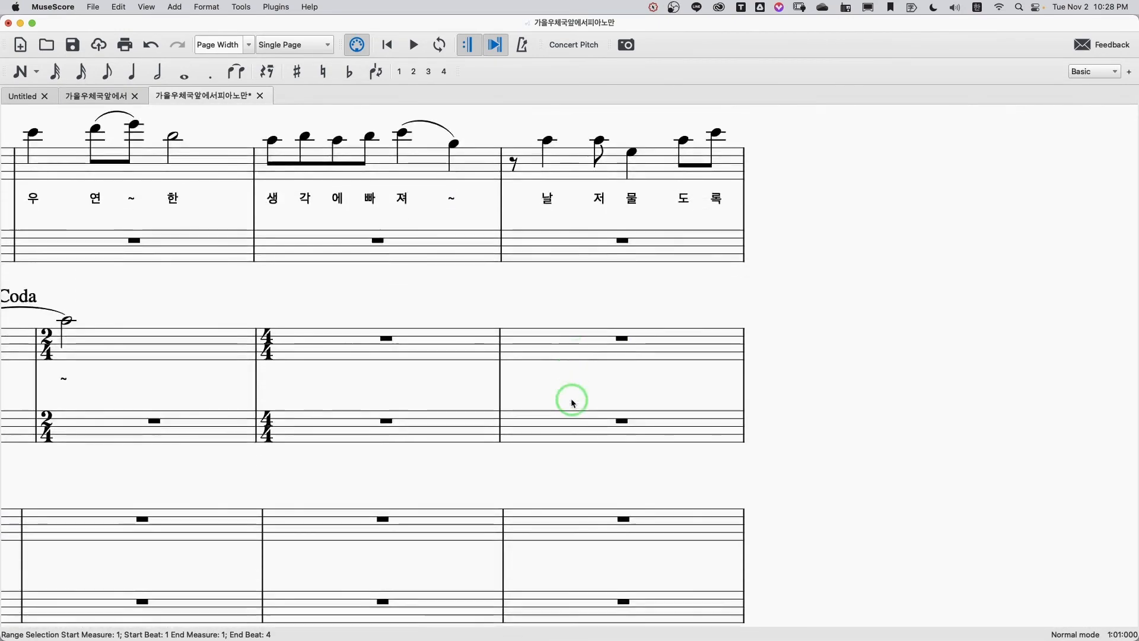
{"action": "scroll", "coordinate": [572, 401], "scroll_direction": "down", "scroll_amount": 5}
{"action": "scroll", "coordinate": [262, 224], "scroll_direction": "left", "scroll_amount": 5}
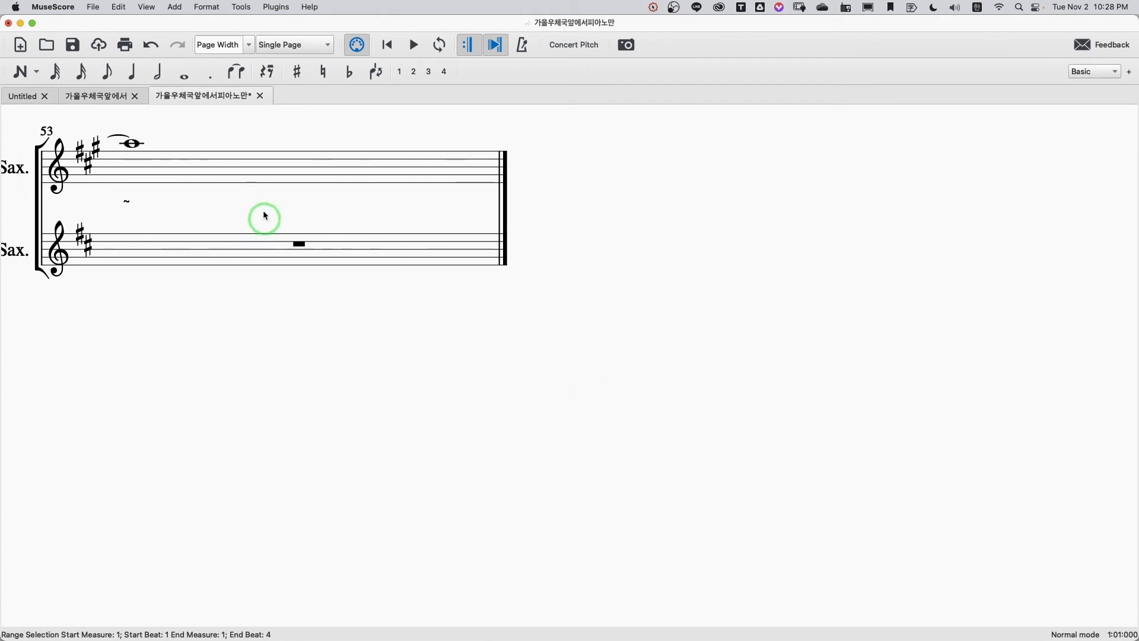
{"action": "left_click", "coordinate": [270, 169], "text": "shift"}
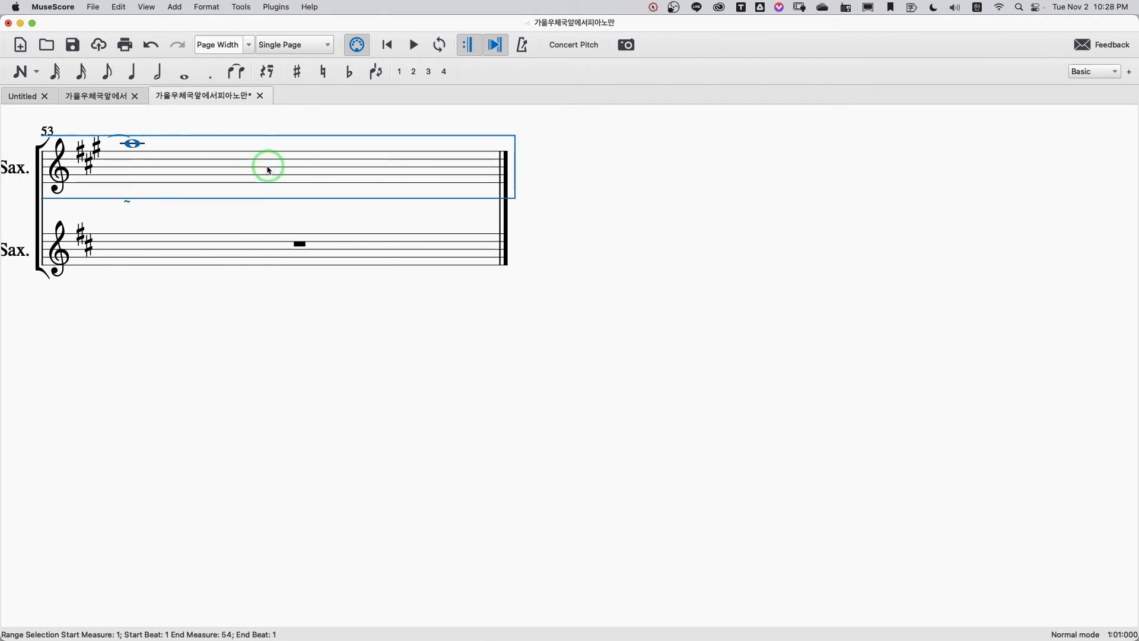
{"action": "scroll", "coordinate": [278, 180], "scroll_direction": "up", "scroll_amount": 6}
{"action": "scroll", "coordinate": [279, 179], "scroll_direction": "left", "scroll_amount": 5}
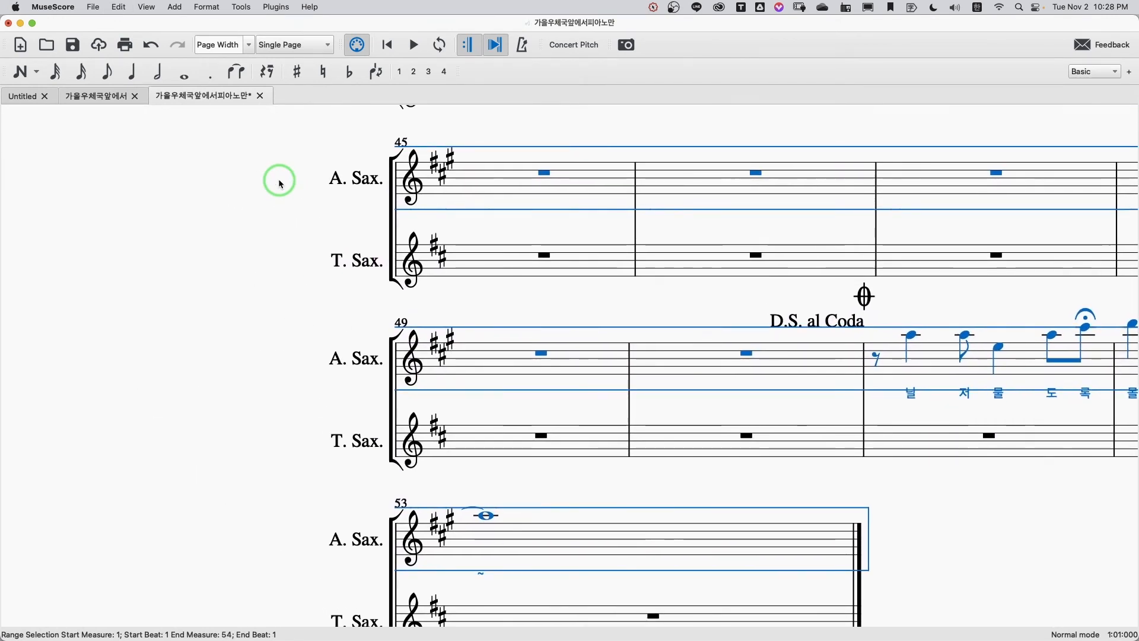
{"action": "scroll", "coordinate": [279, 179], "scroll_direction": "up", "scroll_amount": 10}
{"action": "scroll", "coordinate": [278, 180], "scroll_direction": "up", "scroll_amount": 15}
{"action": "scroll", "coordinate": [279, 179], "scroll_direction": "right", "scroll_amount": 4}
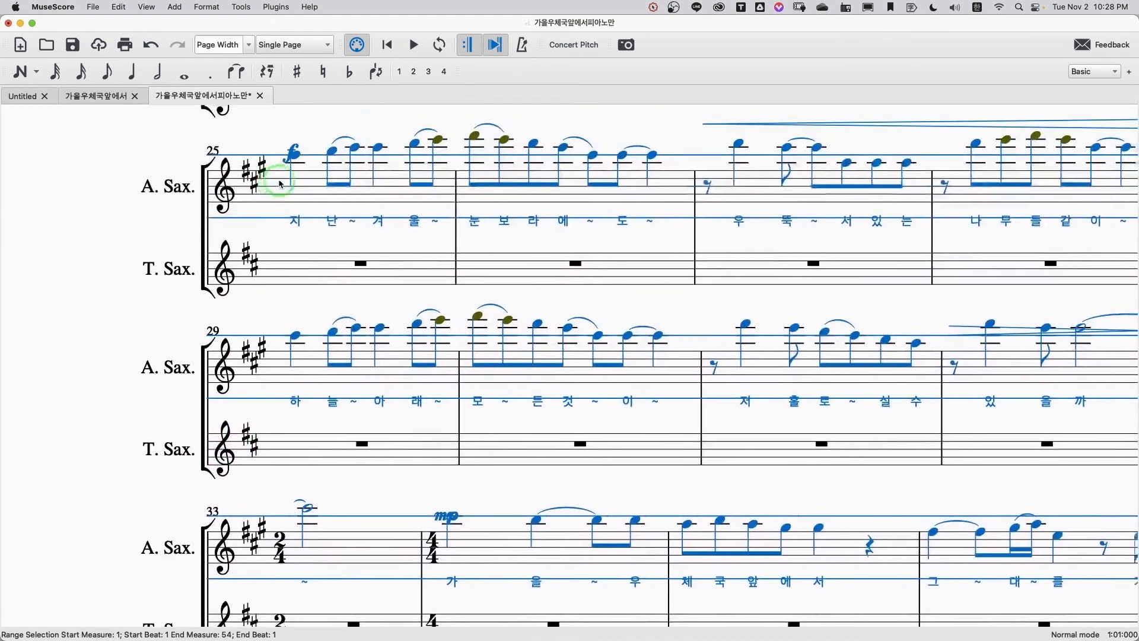
{"action": "scroll", "coordinate": [280, 184], "scroll_direction": "up", "scroll_amount": 6}
{"action": "scroll", "coordinate": [281, 184], "scroll_direction": "right", "scroll_amount": 3}
{"action": "left_click", "coordinate": [279, 379]}
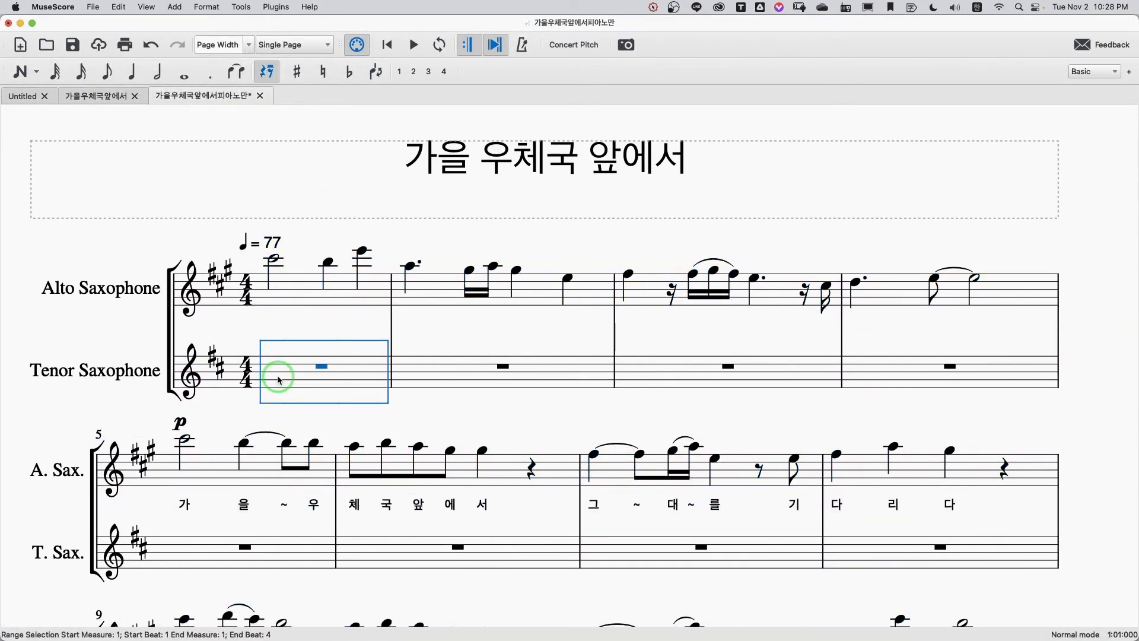
{"action": "key", "text": "super+v"}
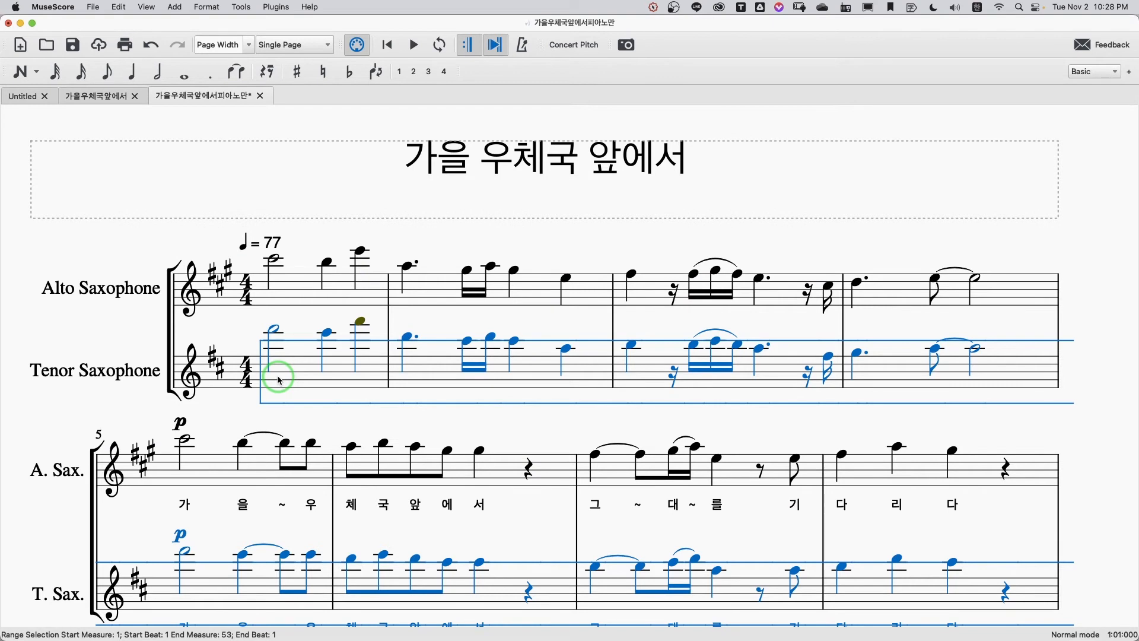
{"action": "key", "text": "super+Down"}
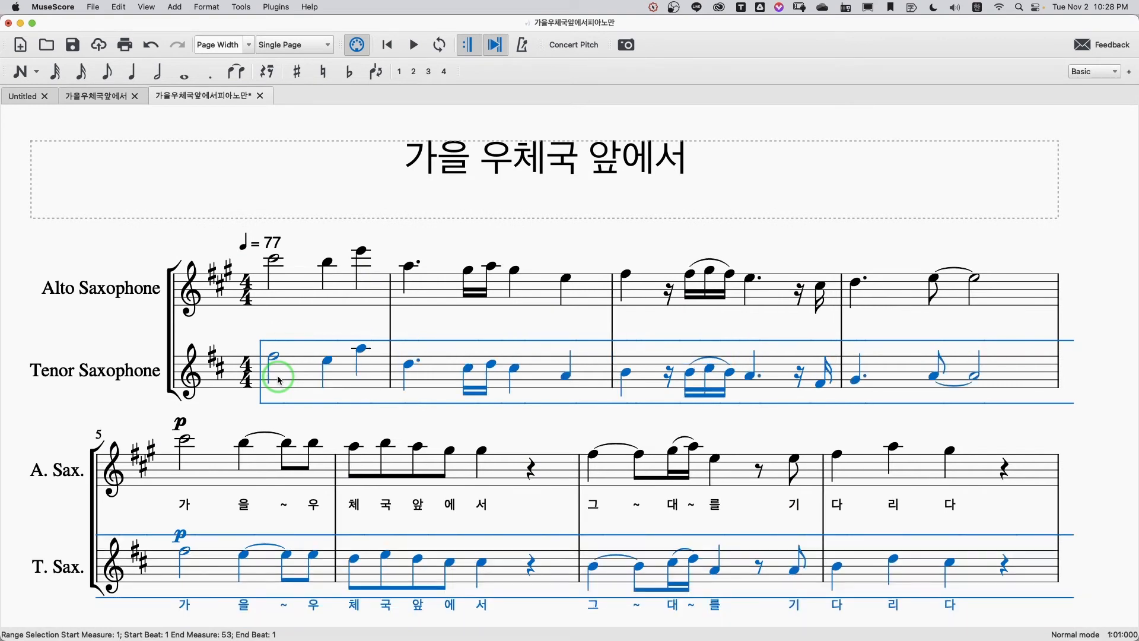
{"action": "left_click", "coordinate": [297, 319]}
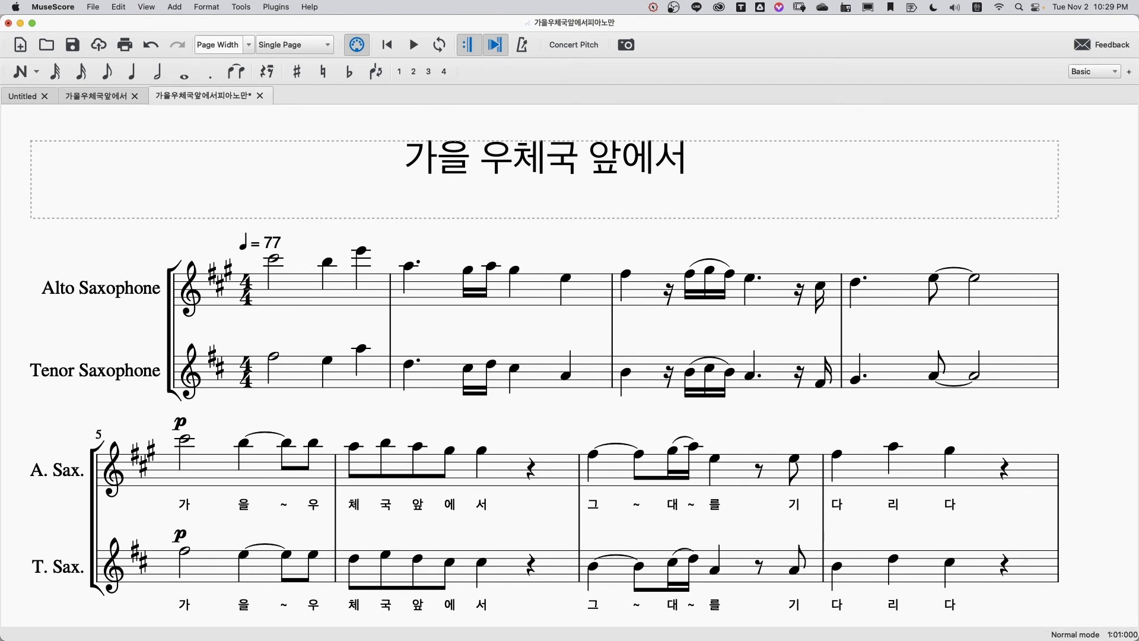
Step: Switch to Numbers to check the tenor and alto columns of the transposition chart, and return to the MuseScore score
{"action": "key", "text": "super+Tab"}
{"action": "scroll", "coordinate": [1004, 503], "scroll_direction": "left", "scroll_amount": 8}
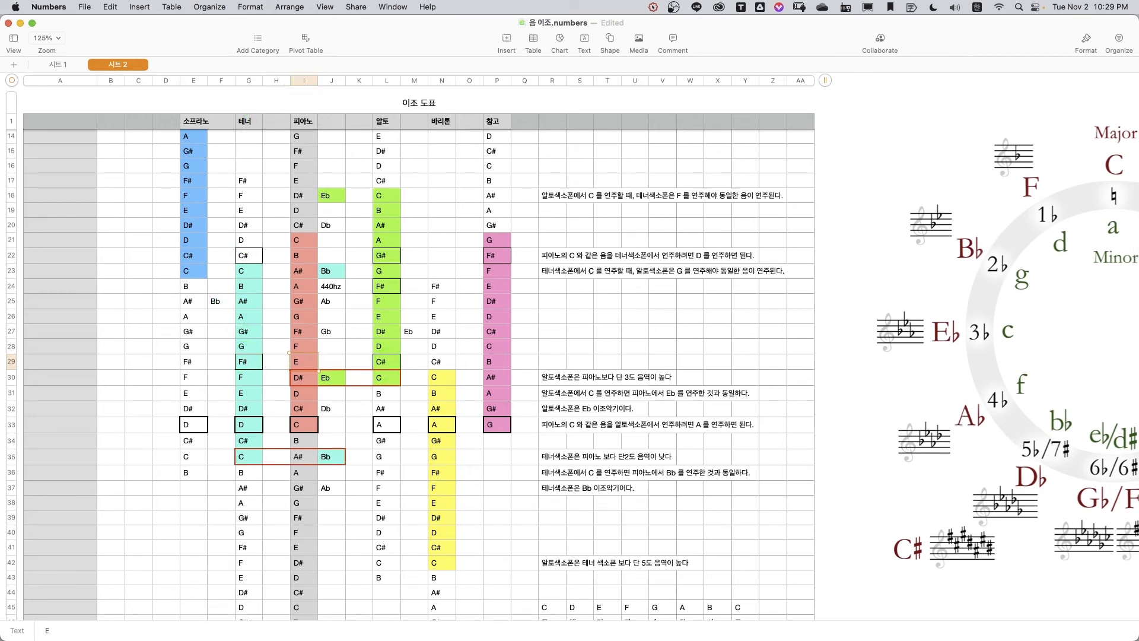
{"action": "key", "text": "super+Tab"}
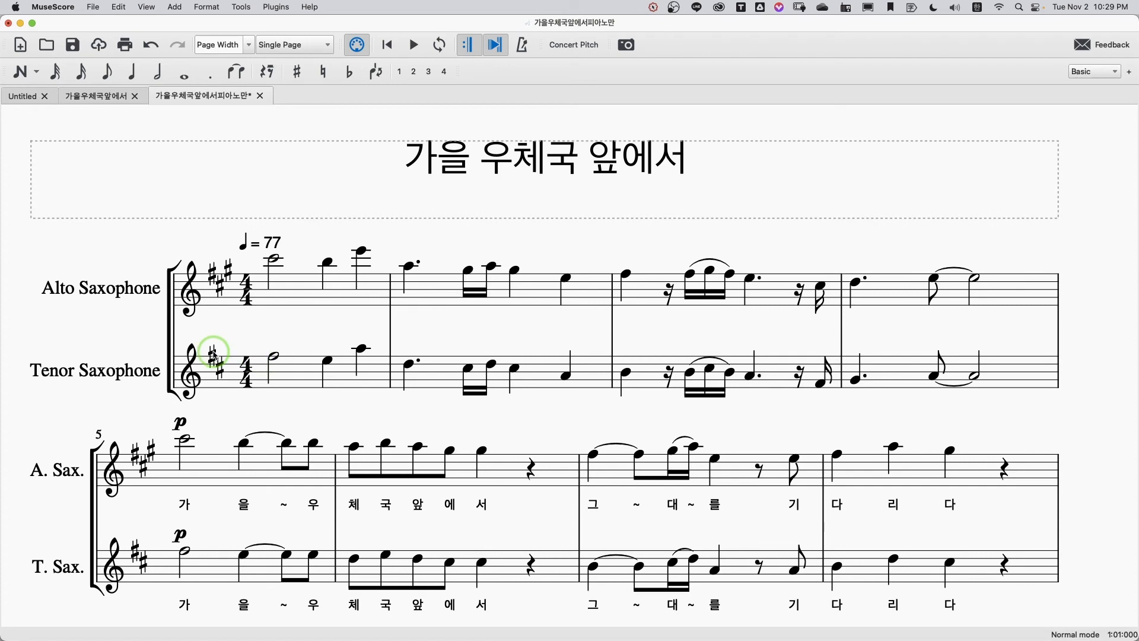
Step: Play the two saxophone parts together from the first alto note in measure 1, and stop playback
{"action": "left_click", "coordinate": [276, 259]}
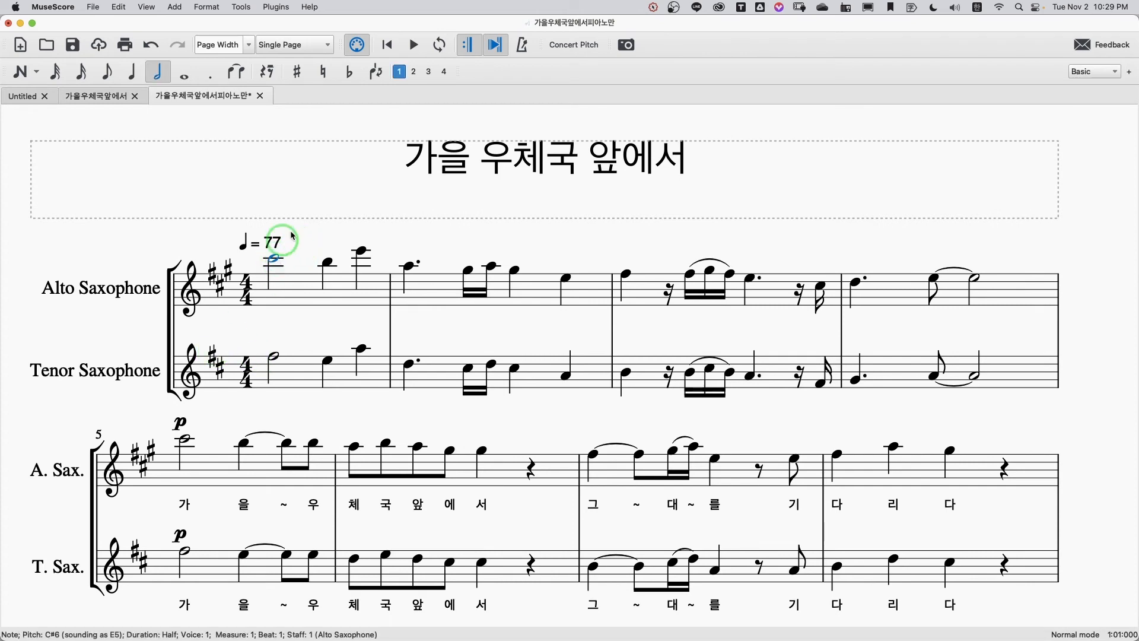
{"action": "left_click", "coordinate": [414, 46]}
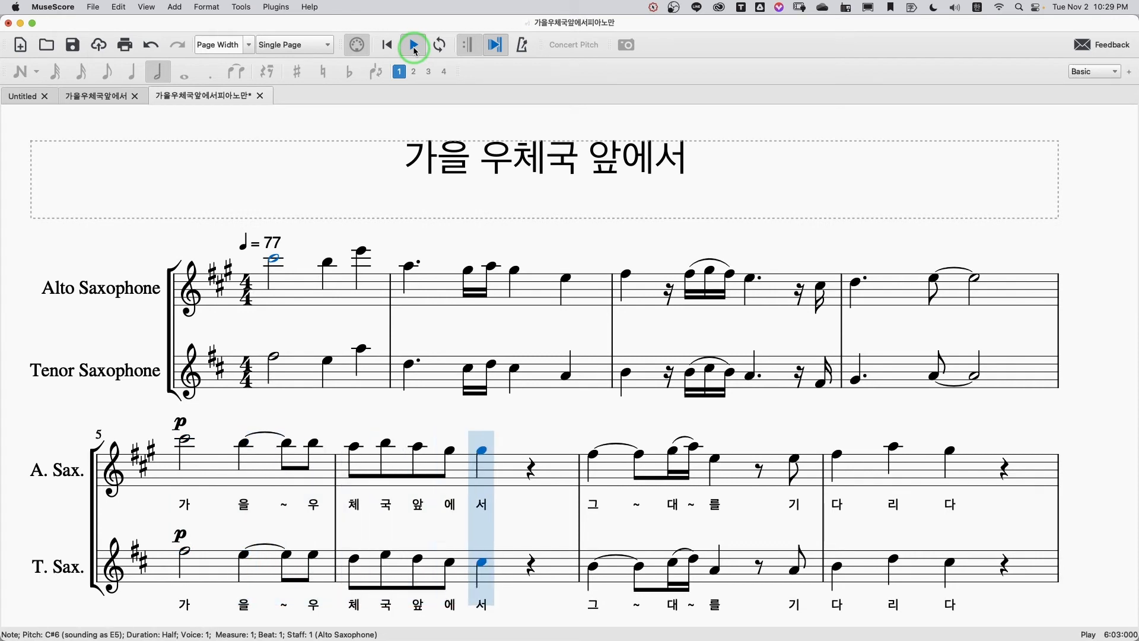
{"action": "left_click", "coordinate": [415, 46]}
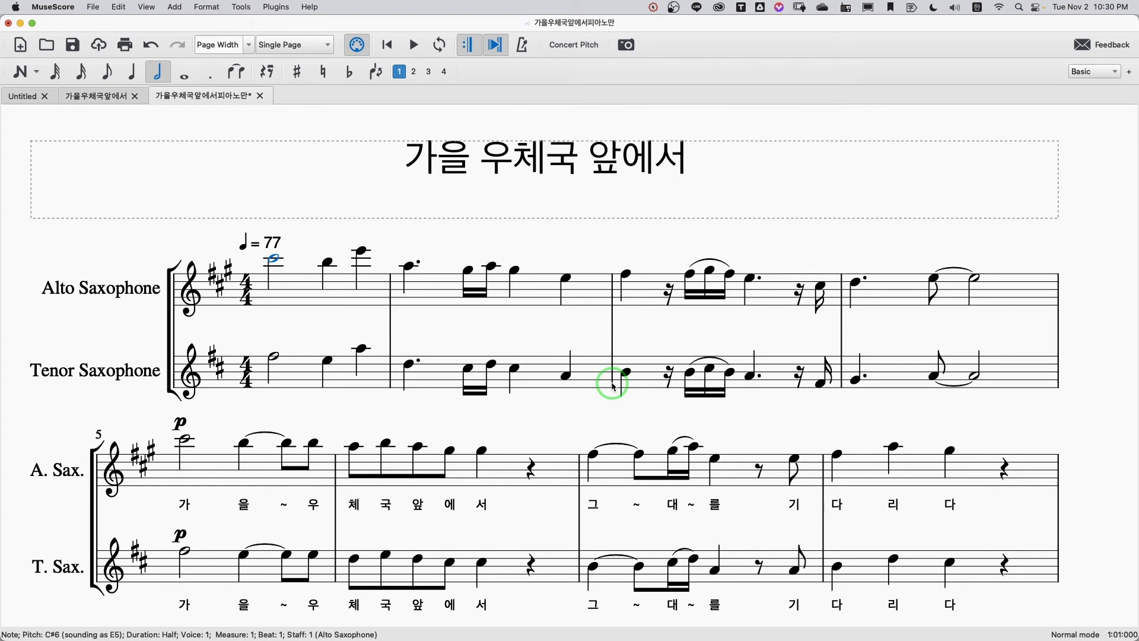
Step: Select the entire score, and consult the circle of fifths in Numbers before returning to MuseScore
{"action": "scroll", "coordinate": [614, 386], "scroll_direction": "down", "scroll_amount": 1}
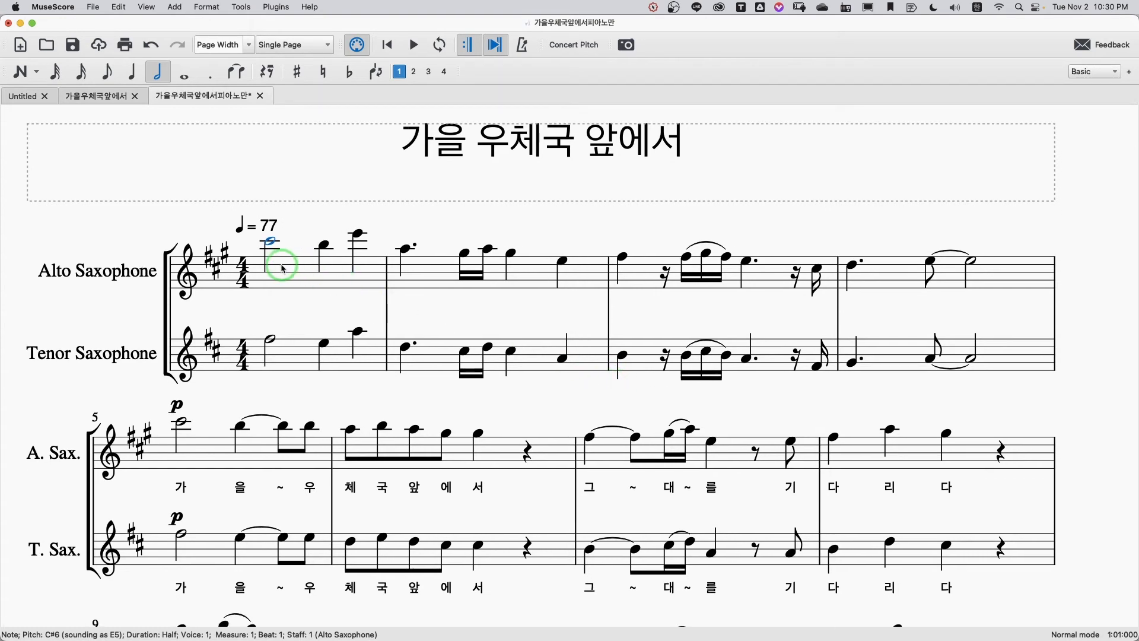
{"action": "left_click", "coordinate": [283, 269]}
{"action": "key", "text": "super+a"}
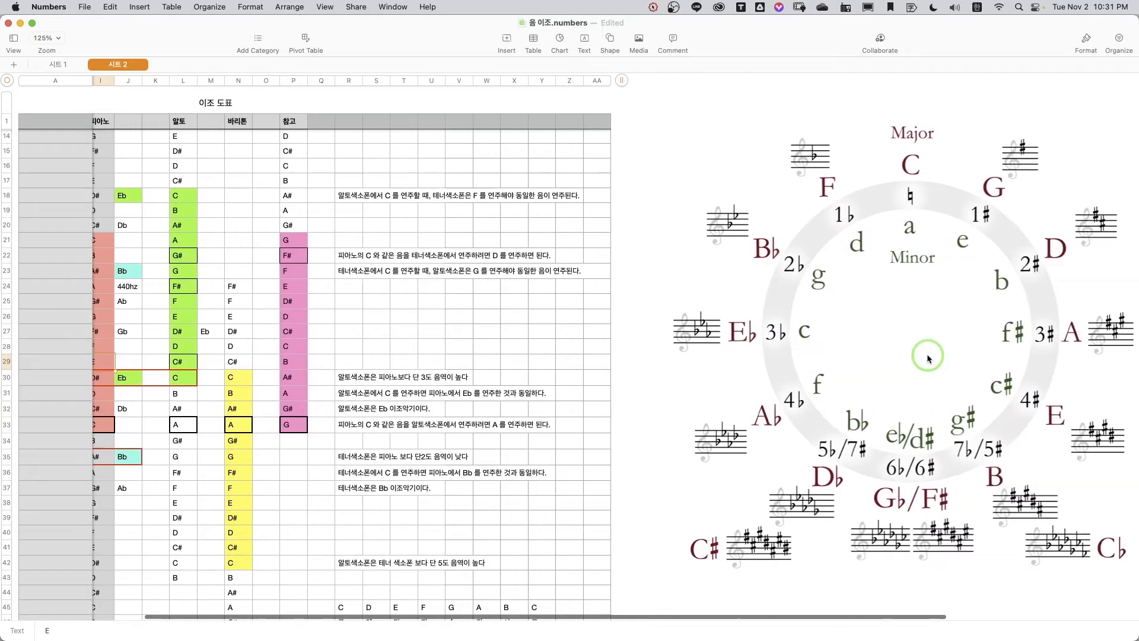
{"action": "scroll", "coordinate": [1068, 356], "scroll_direction": "right", "scroll_amount": 10}
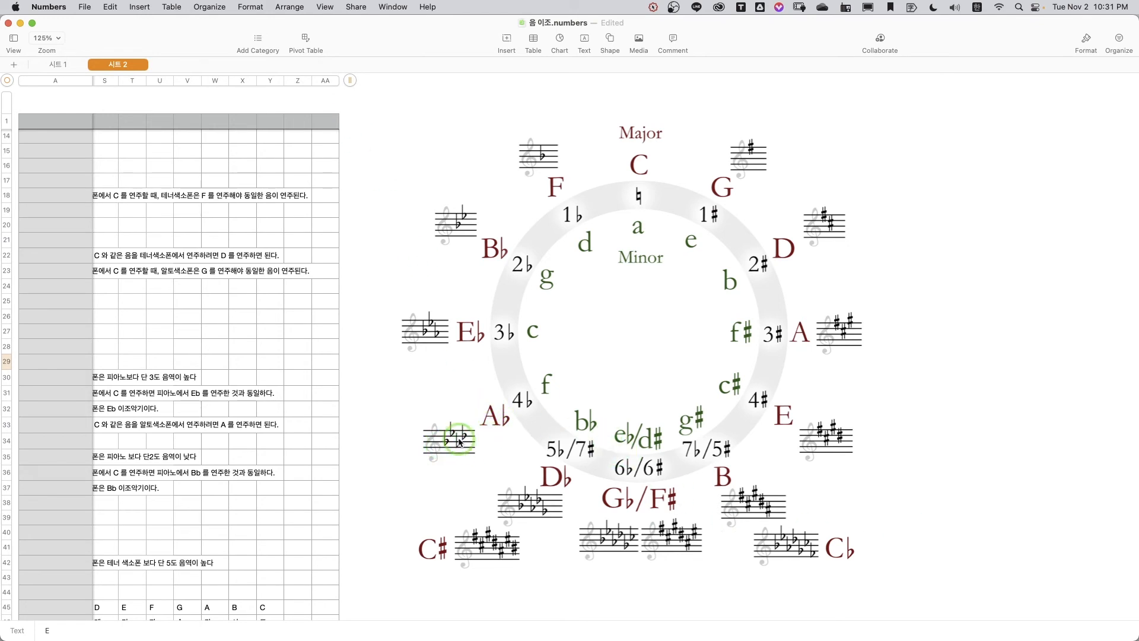
{"action": "key", "text": "super+Tab"}
Step: Transpose the selected score chromatically to the closest C♭ major / A♭ minor, including the key signatures
{"action": "left_click", "coordinate": [241, 6]}
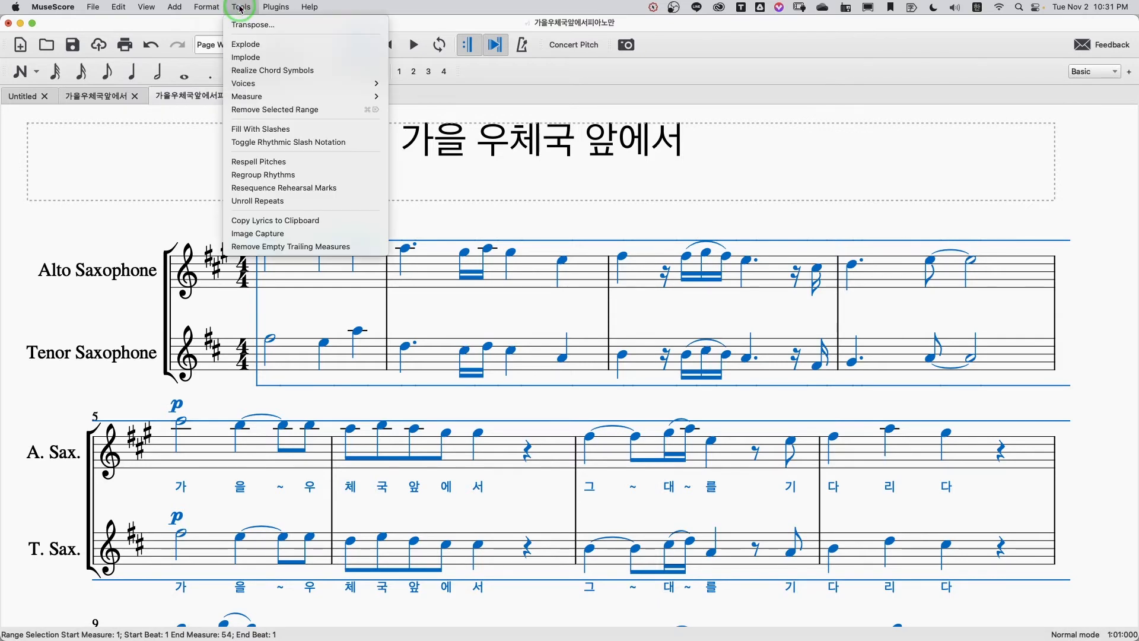
{"action": "left_click", "coordinate": [251, 25]}
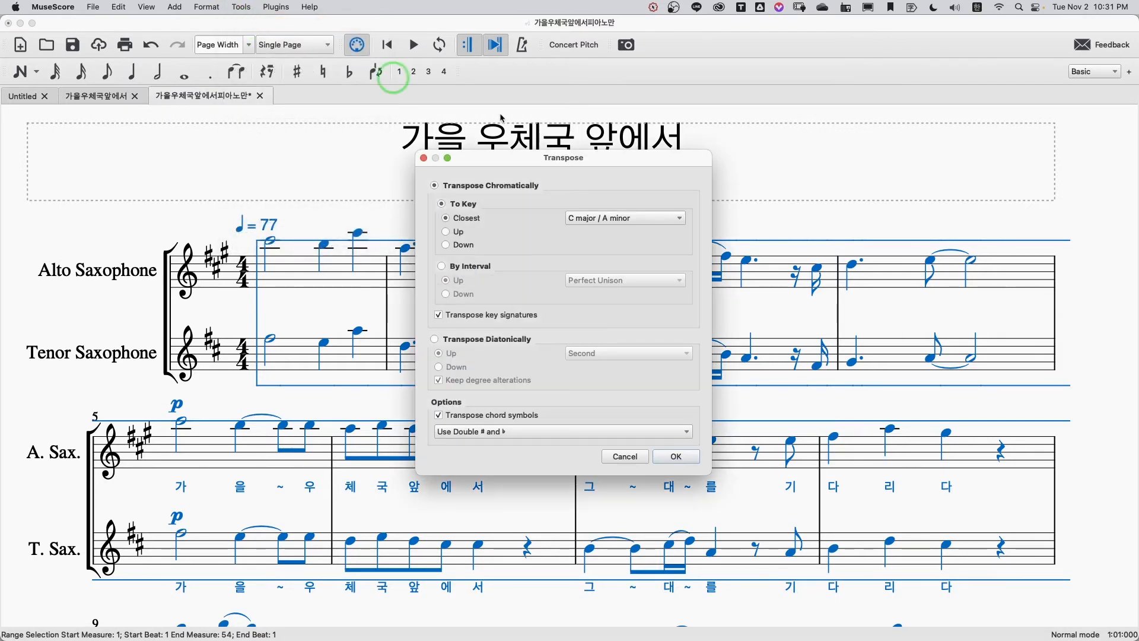
{"action": "left_click_drag", "start_coordinate": [563, 159], "coordinate": [823, 155]}
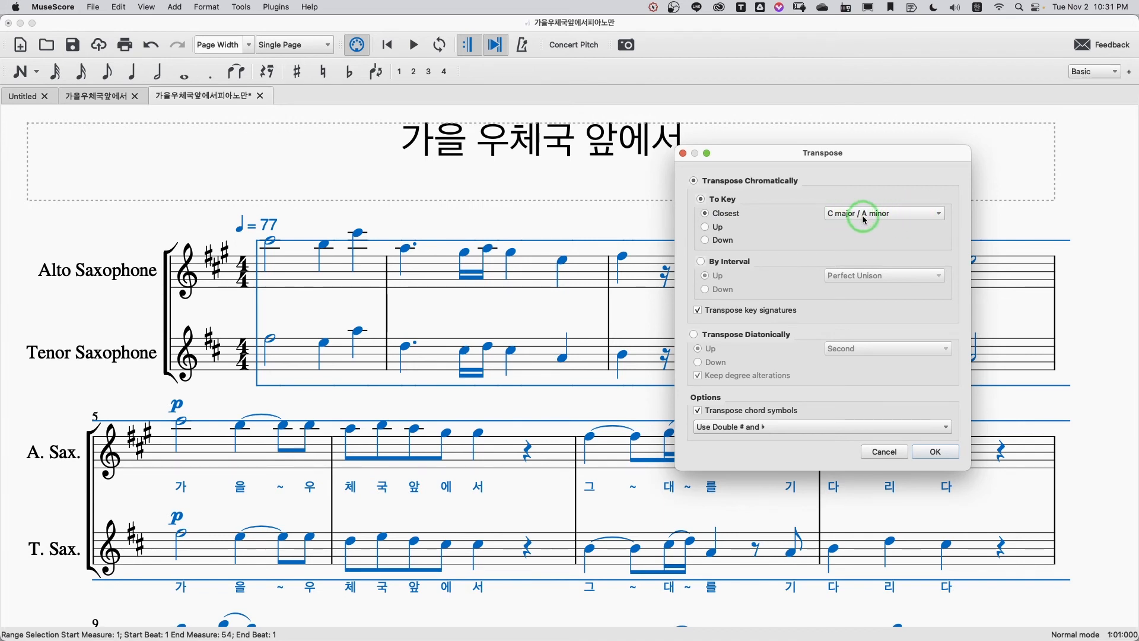
{"action": "left_click", "coordinate": [930, 214]}
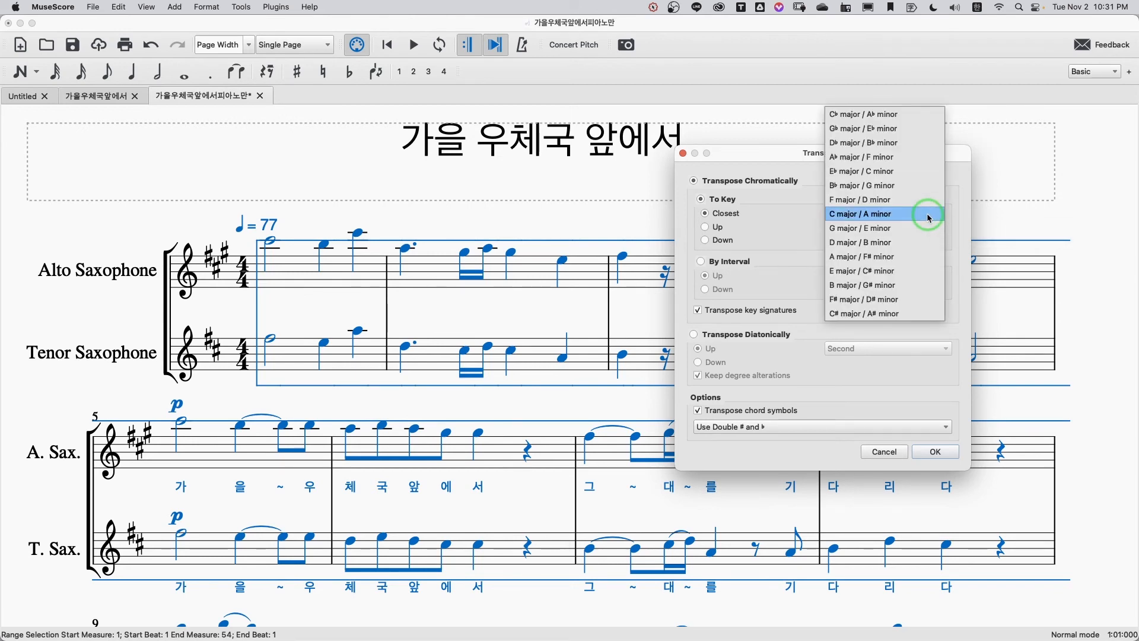
{"action": "left_click", "coordinate": [885, 117]}
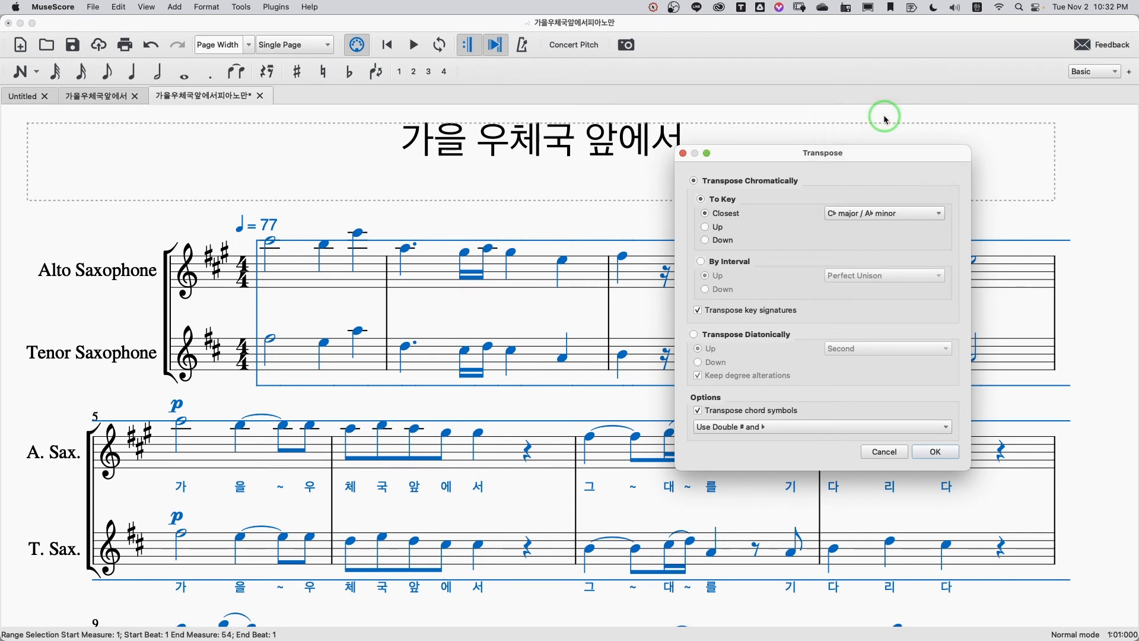
{"action": "left_click", "coordinate": [936, 452]}
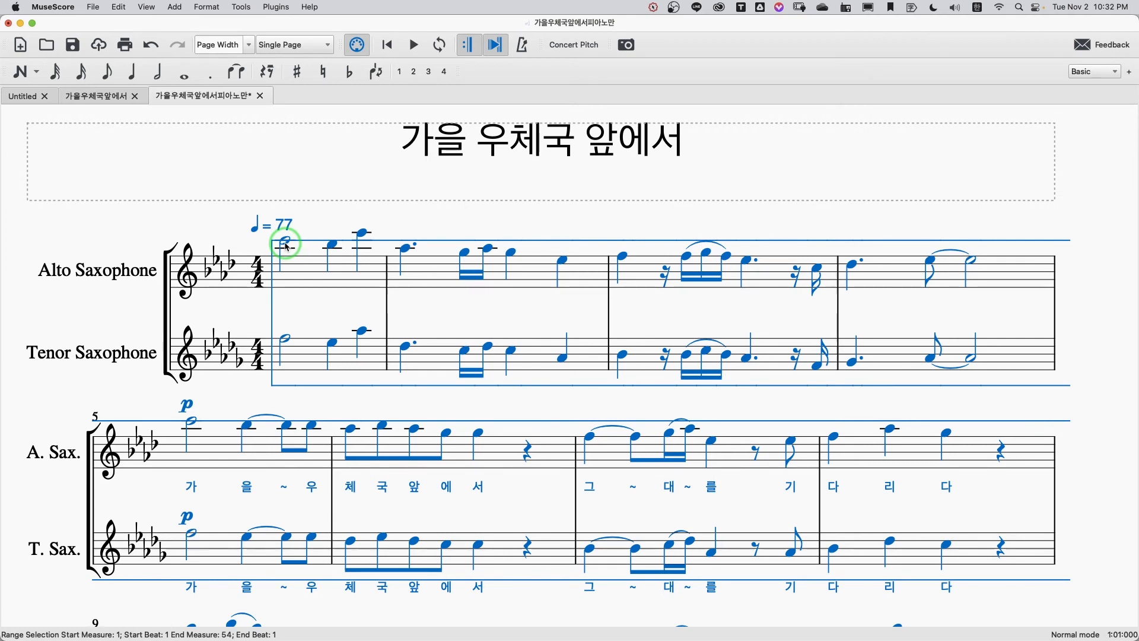
Step: Undo the transposition to C♭ major, redoing it once to compare the key signatures
{"action": "left_click", "coordinate": [118, 8]}
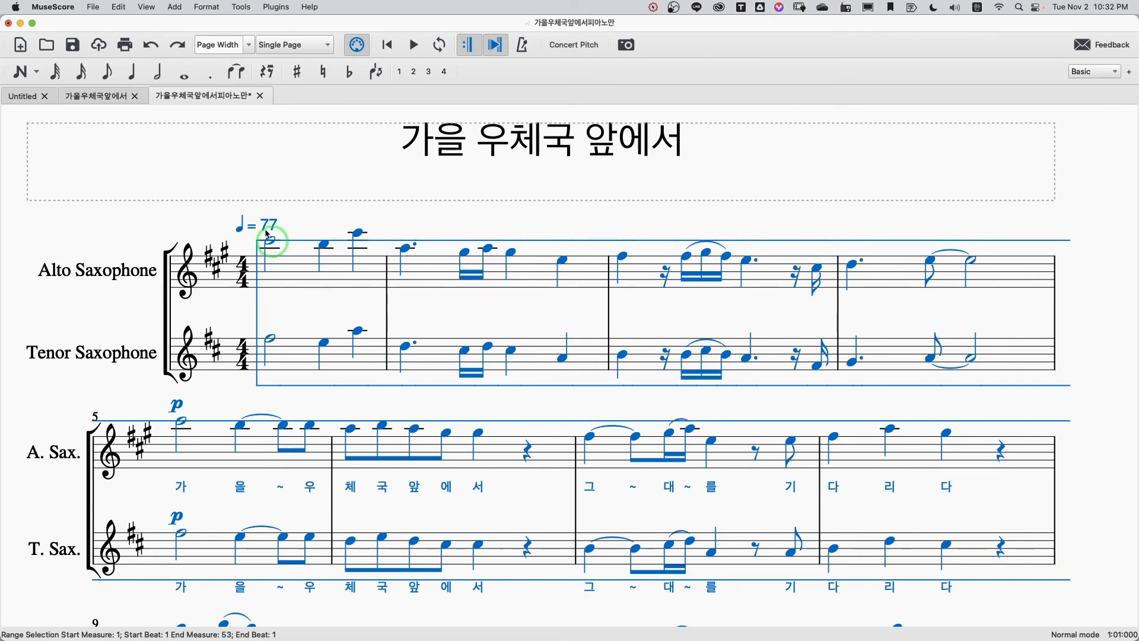
{"action": "left_click", "coordinate": [119, 7]}
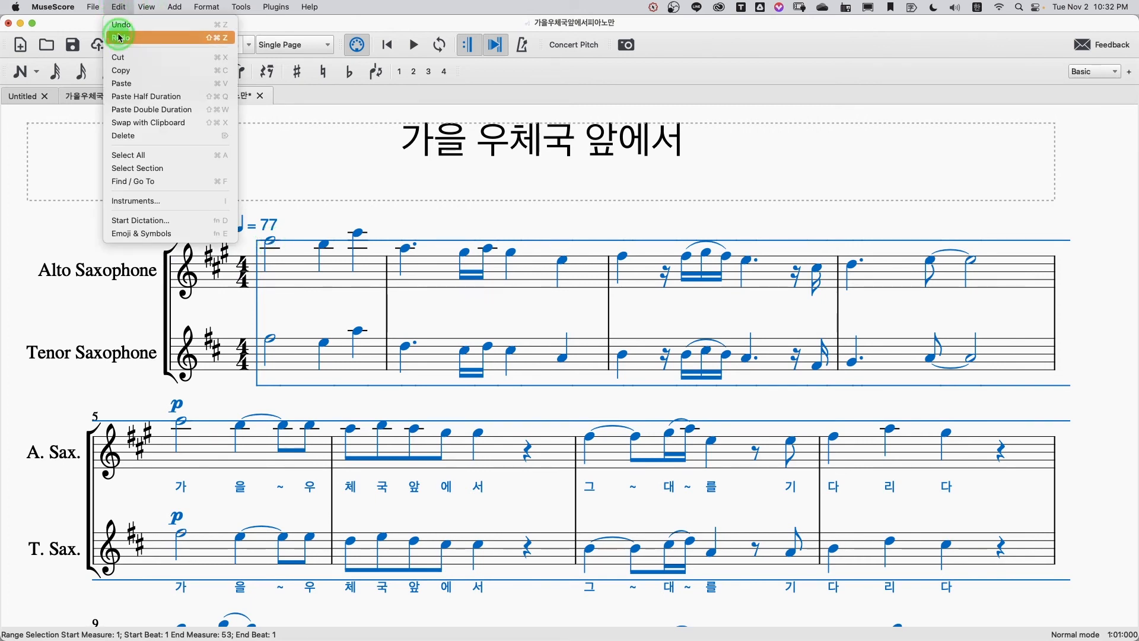
{"action": "left_click", "coordinate": [120, 37]}
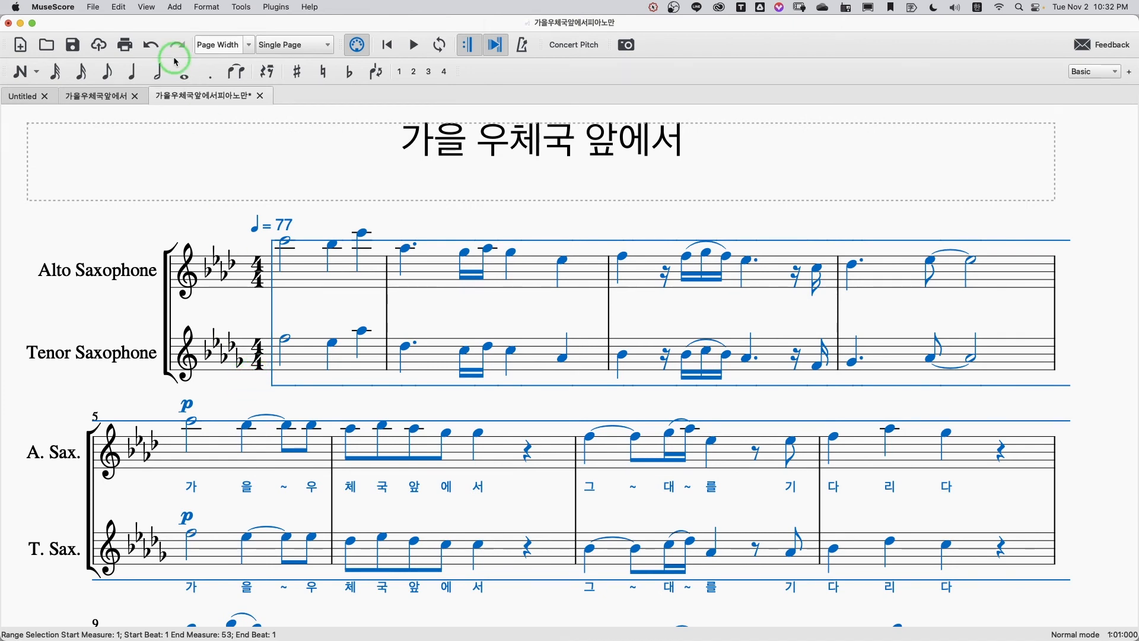
{"action": "key", "text": "super+z"}
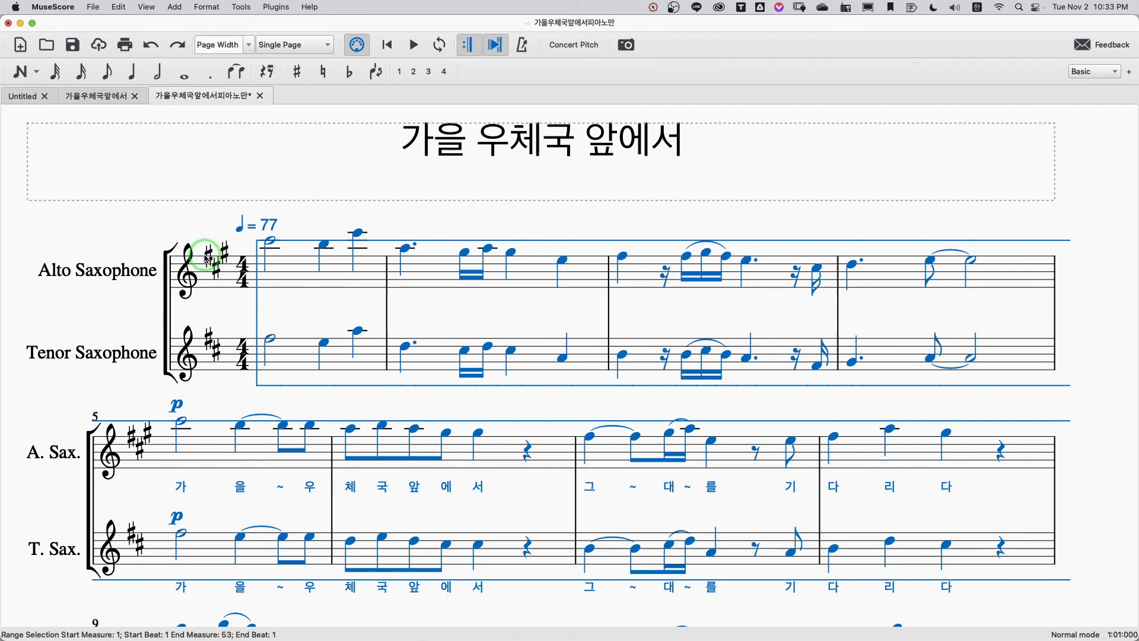
Step: Look over the score's original key signatures, and switch to Numbers to compare them with the circle of fifths
{"action": "scroll", "coordinate": [206, 254], "scroll_direction": "up", "scroll_amount": 1}
{"action": "scroll", "coordinate": [210, 249], "scroll_direction": "down", "scroll_amount": 1}
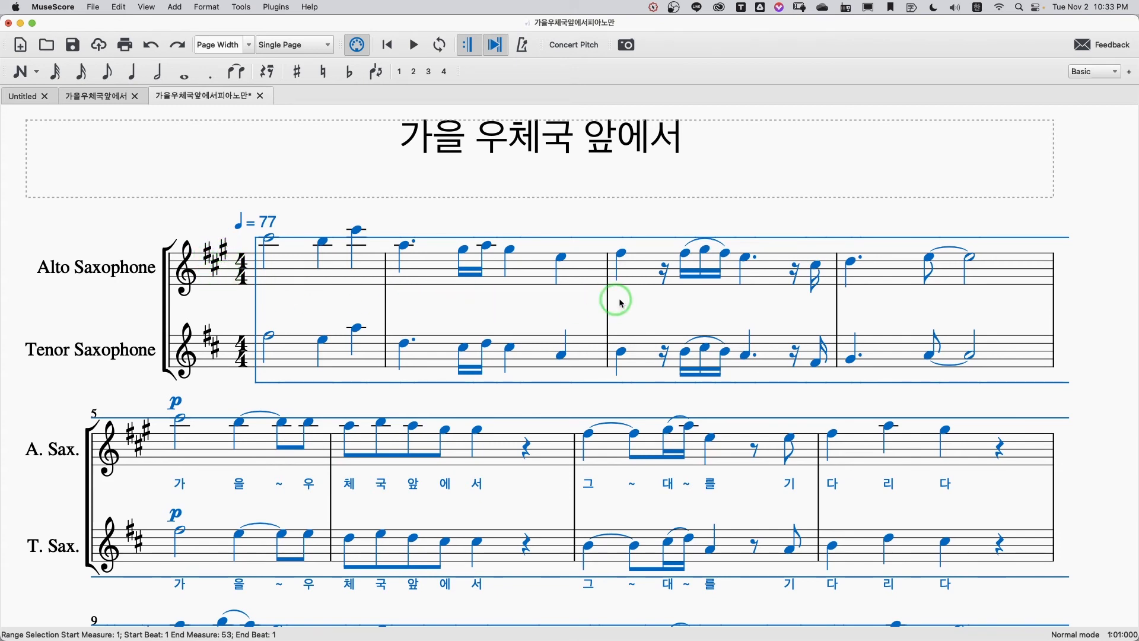
{"action": "scroll", "coordinate": [619, 303], "scroll_direction": "up", "scroll_amount": 1}
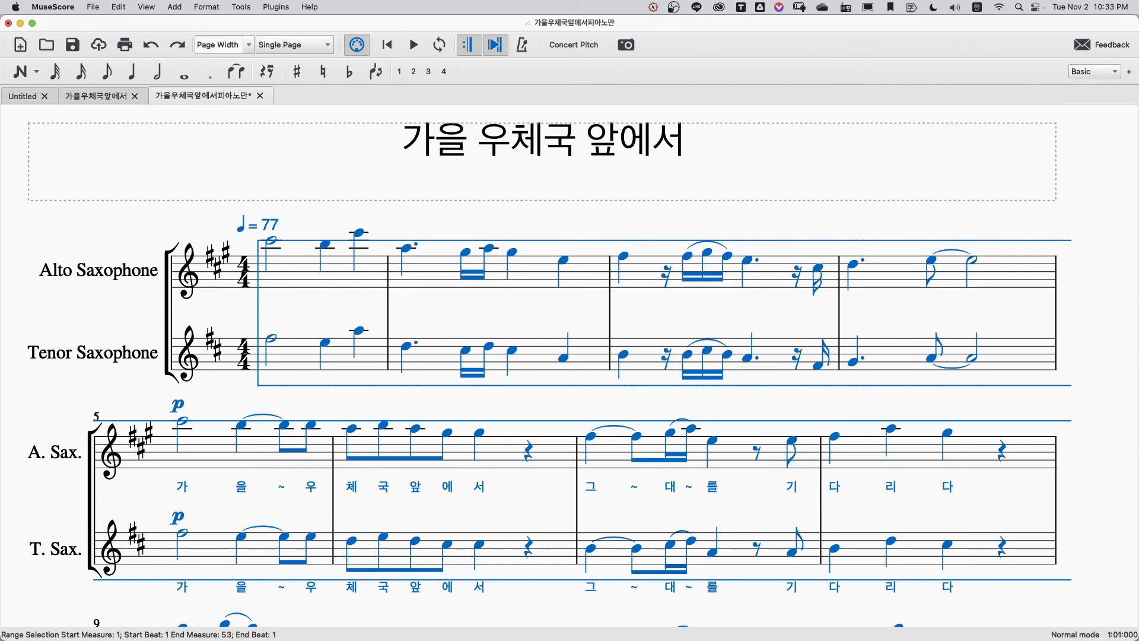
{"action": "key", "text": "super+Tab"}
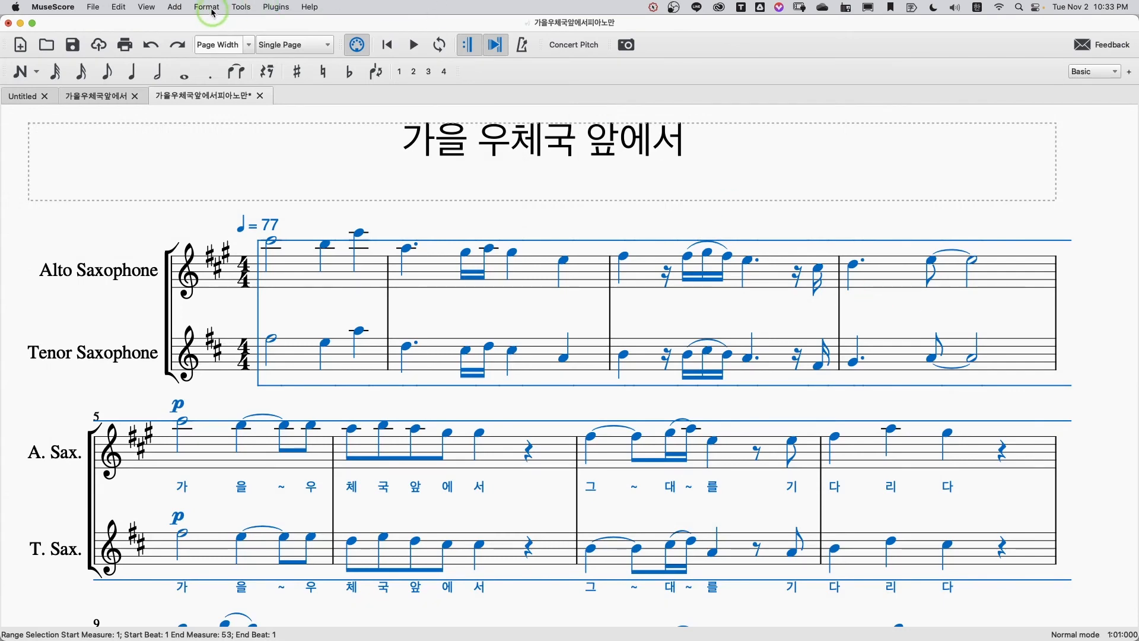
Step: Return to MuseScore and transpose the selected score chromatically to the closest B♭ major / G minor, including the key signatures
{"action": "left_click", "coordinate": [208, 7]}
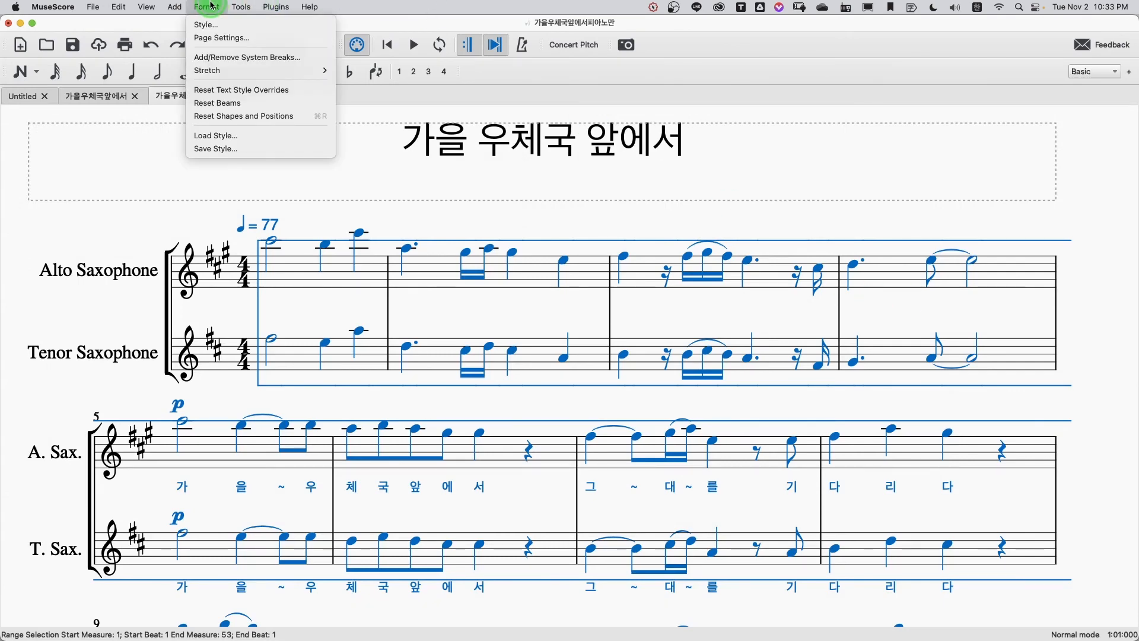
{"action": "left_click", "coordinate": [245, 25]}
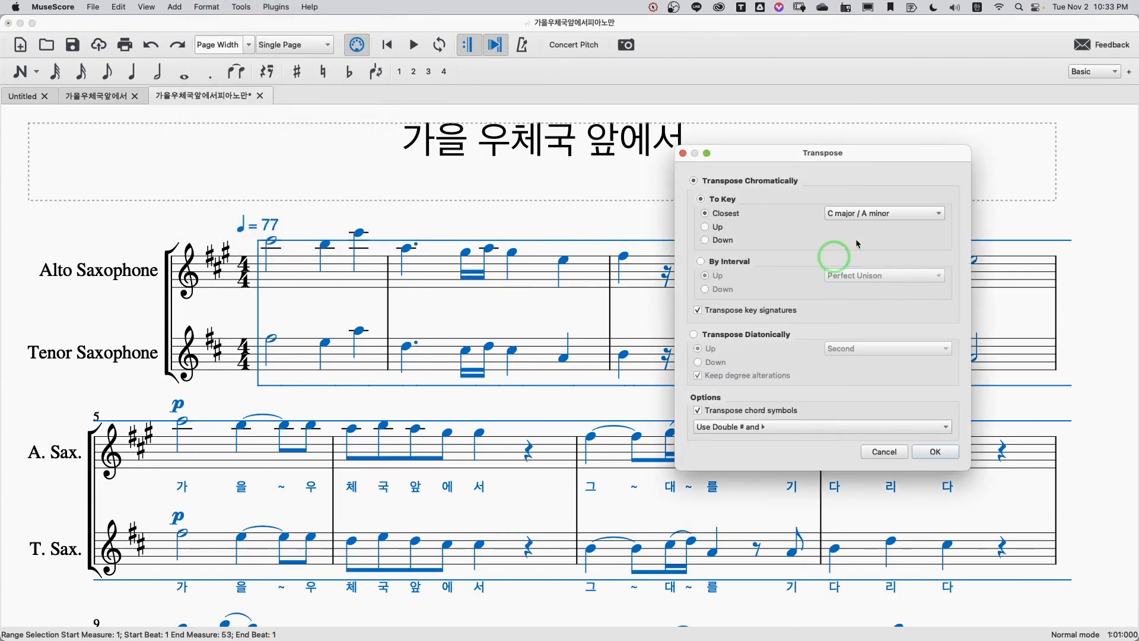
{"action": "left_click", "coordinate": [887, 214]}
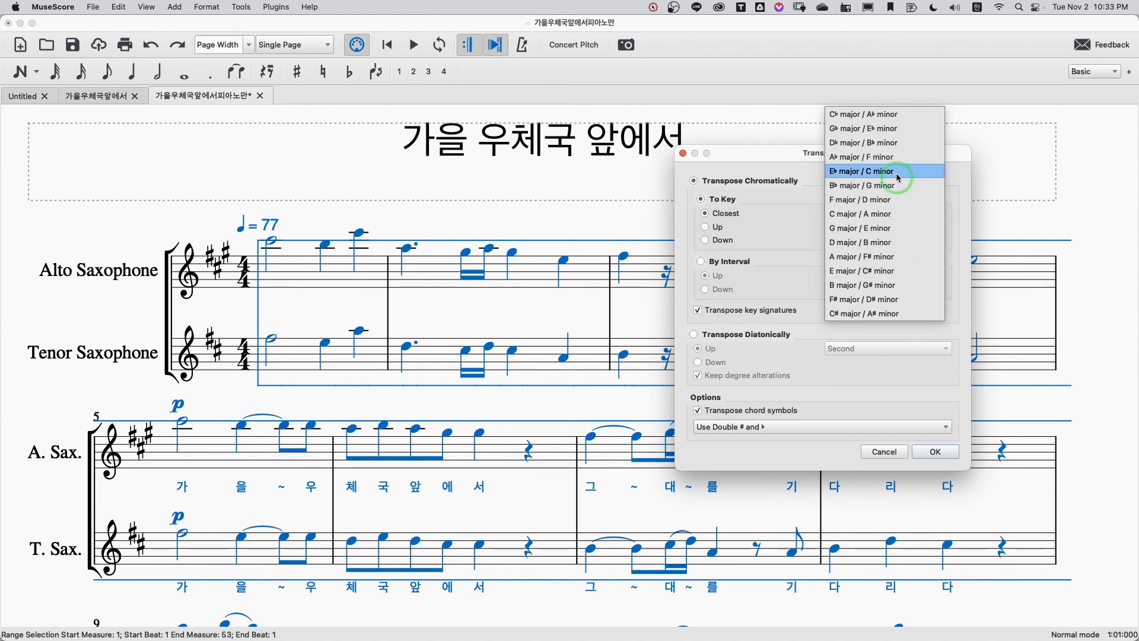
{"action": "left_click", "coordinate": [899, 187]}
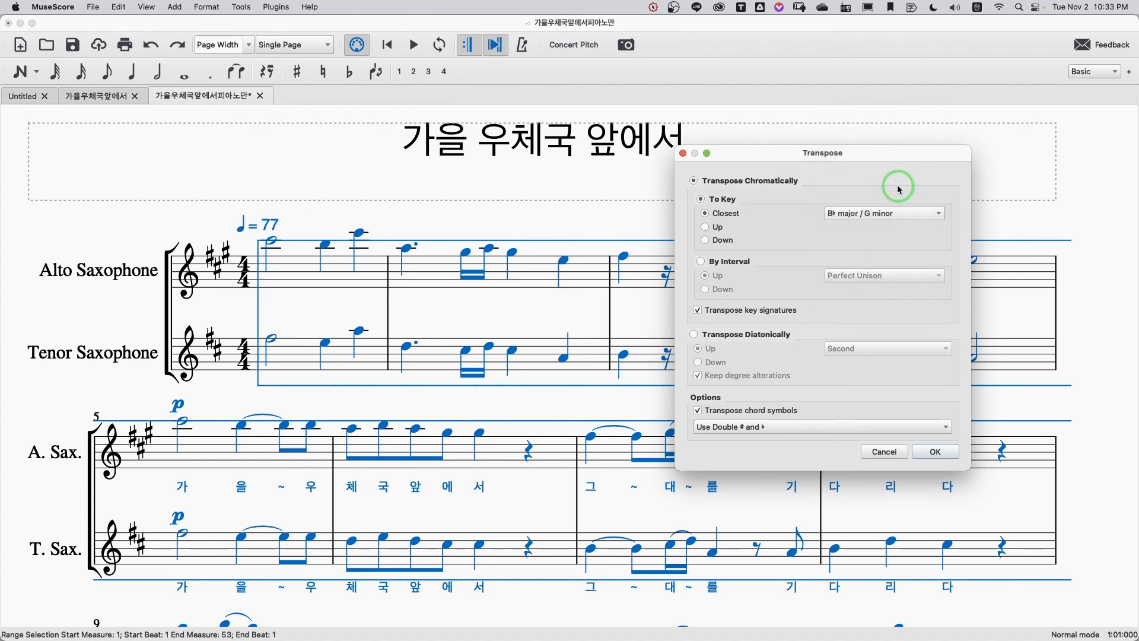
{"action": "left_click", "coordinate": [942, 456]}
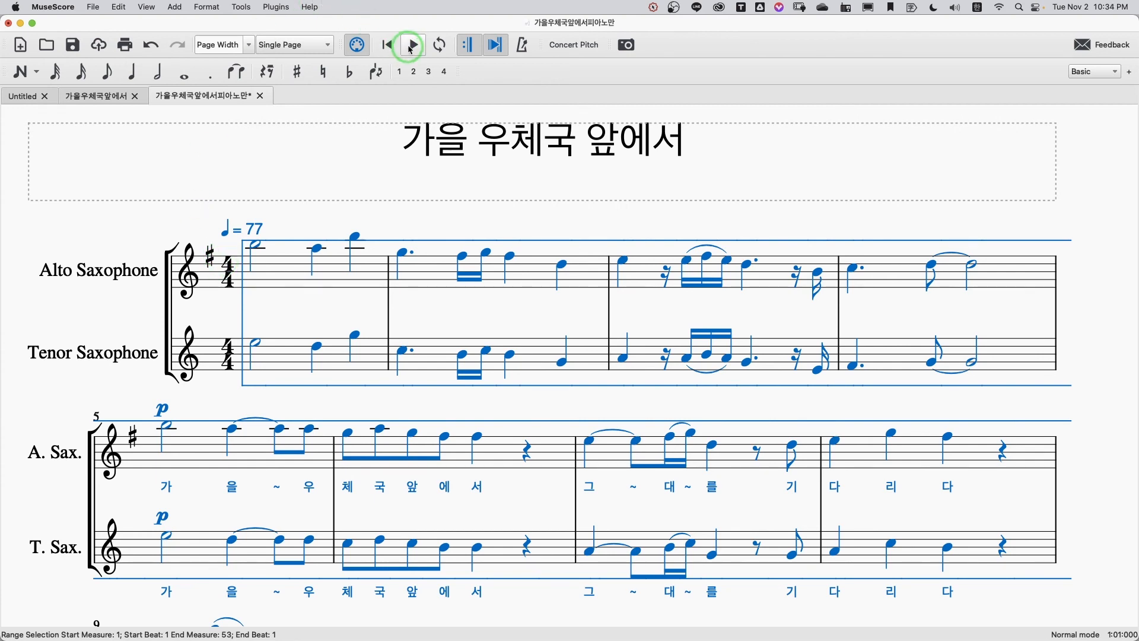
Step: Play the opening of the transposed score and stop it, checking the circle of fifths in Numbers before returning to MuseScore
{"action": "left_click", "coordinate": [415, 45]}
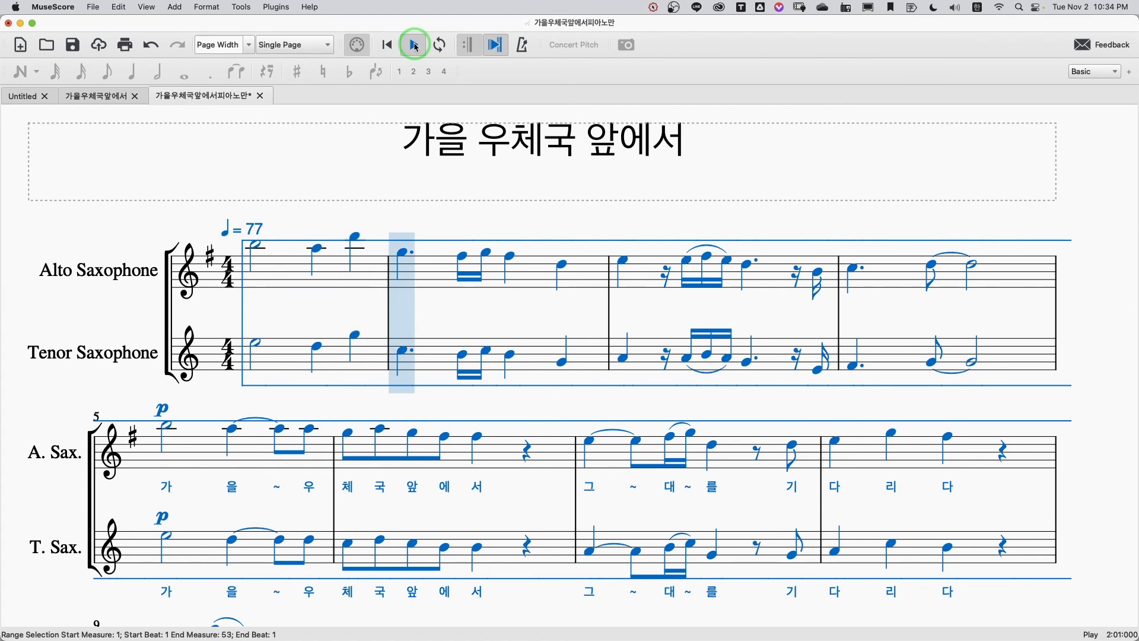
{"action": "left_click", "coordinate": [415, 45]}
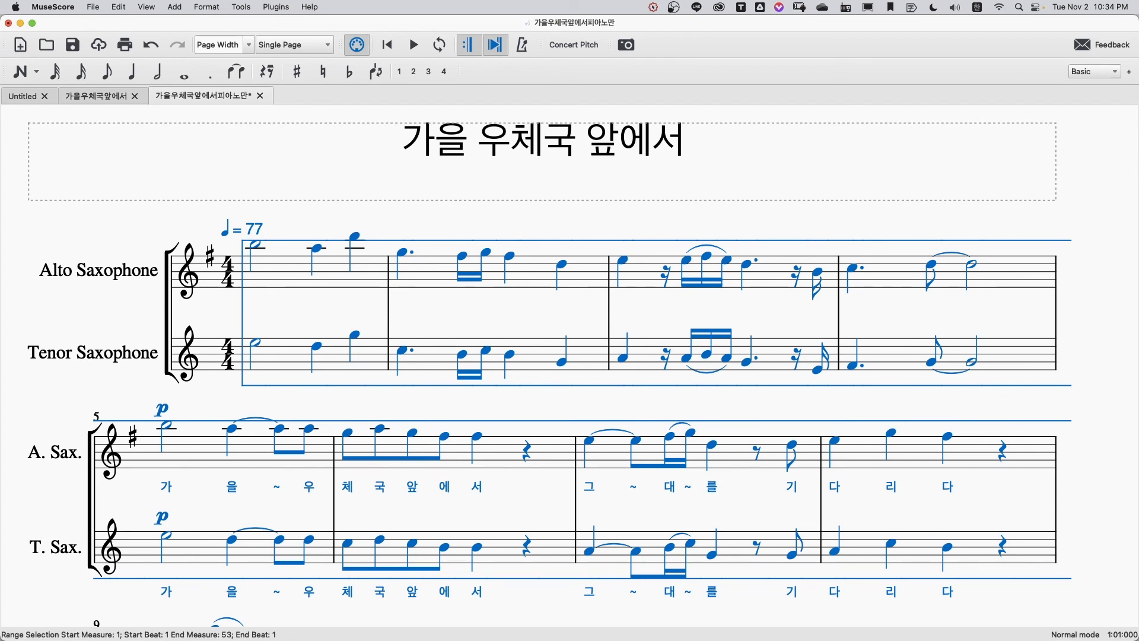
{"action": "key", "text": "super+Tab"}
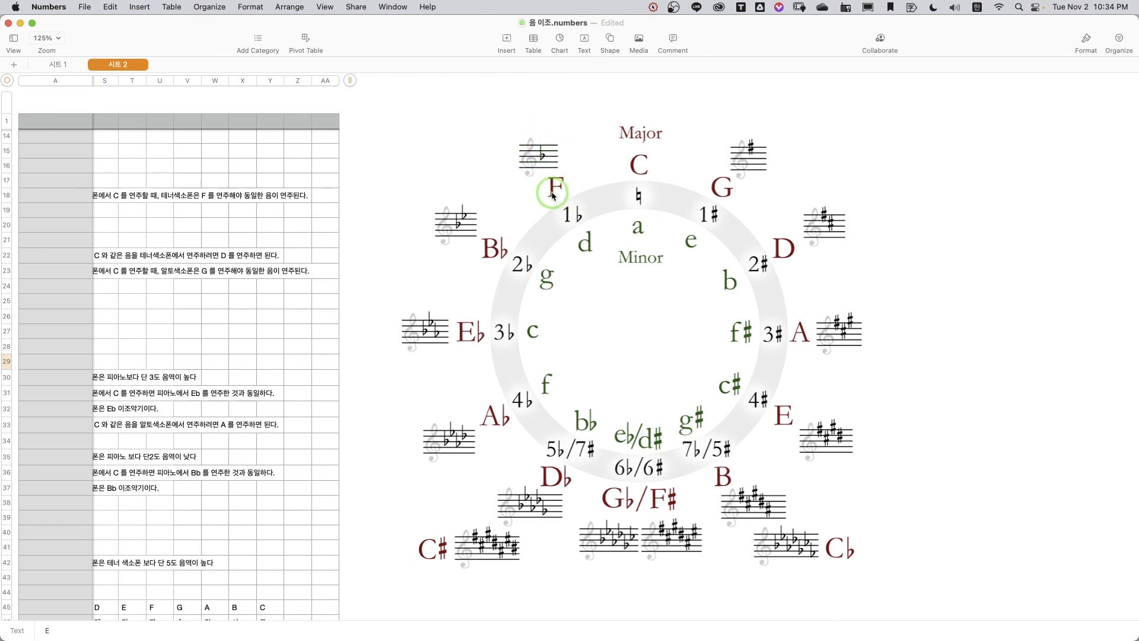
{"action": "left_click", "coordinate": [21, 24]}
Step: Review the chromatic key options in the Transpose dialog twice, closing it each time without applying and clearing the selection
{"action": "left_click", "coordinate": [244, 8]}
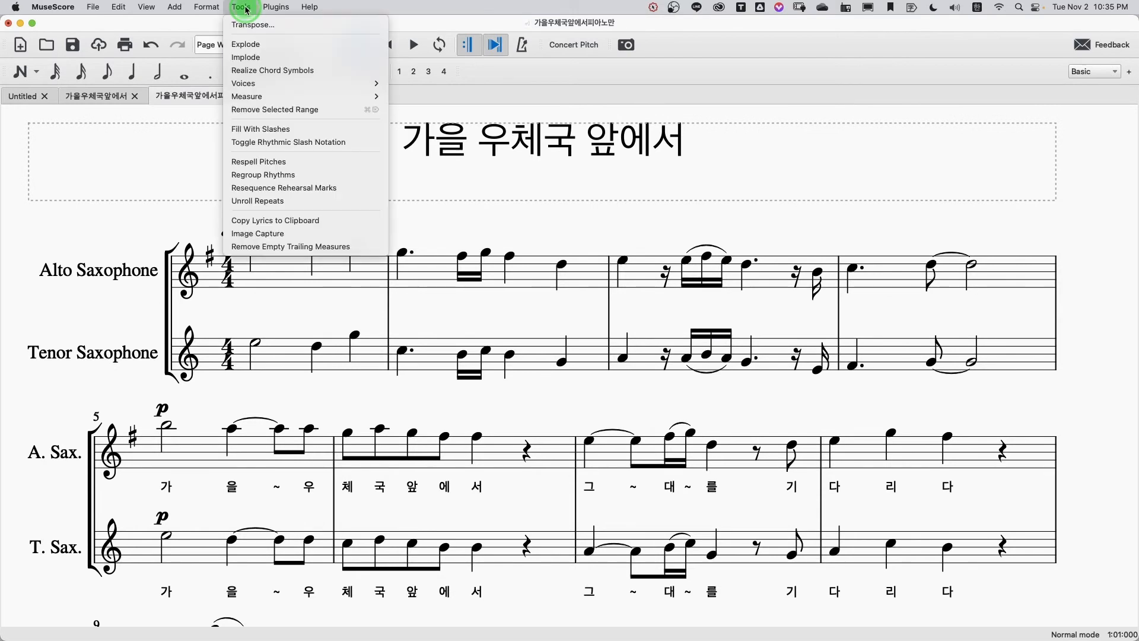
{"action": "left_click", "coordinate": [253, 25]}
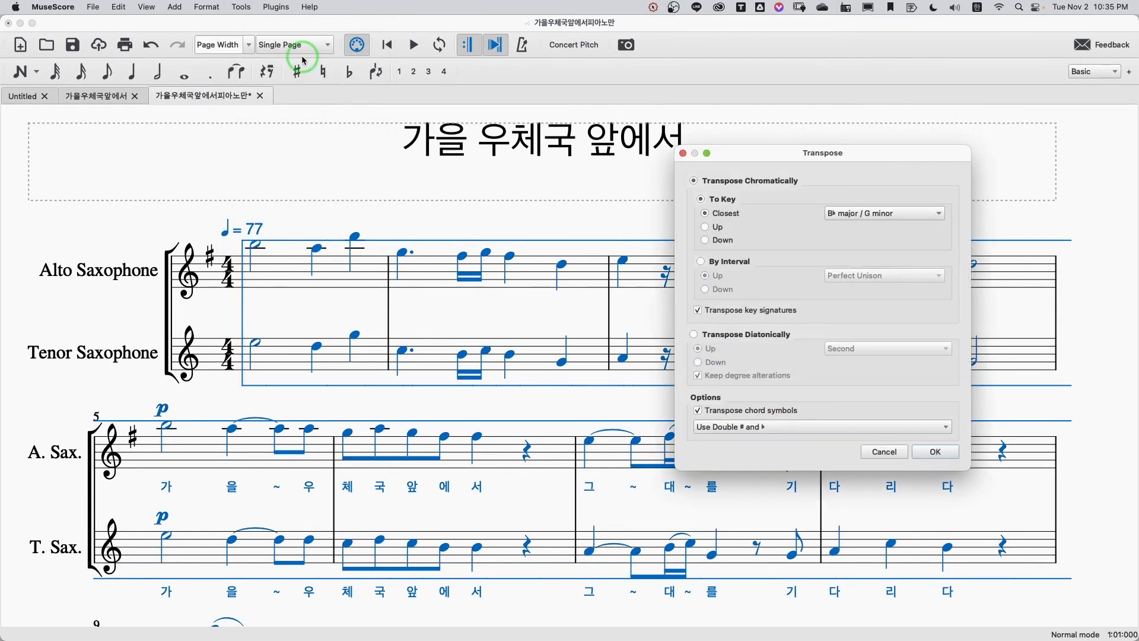
{"action": "left_click", "coordinate": [884, 452]}
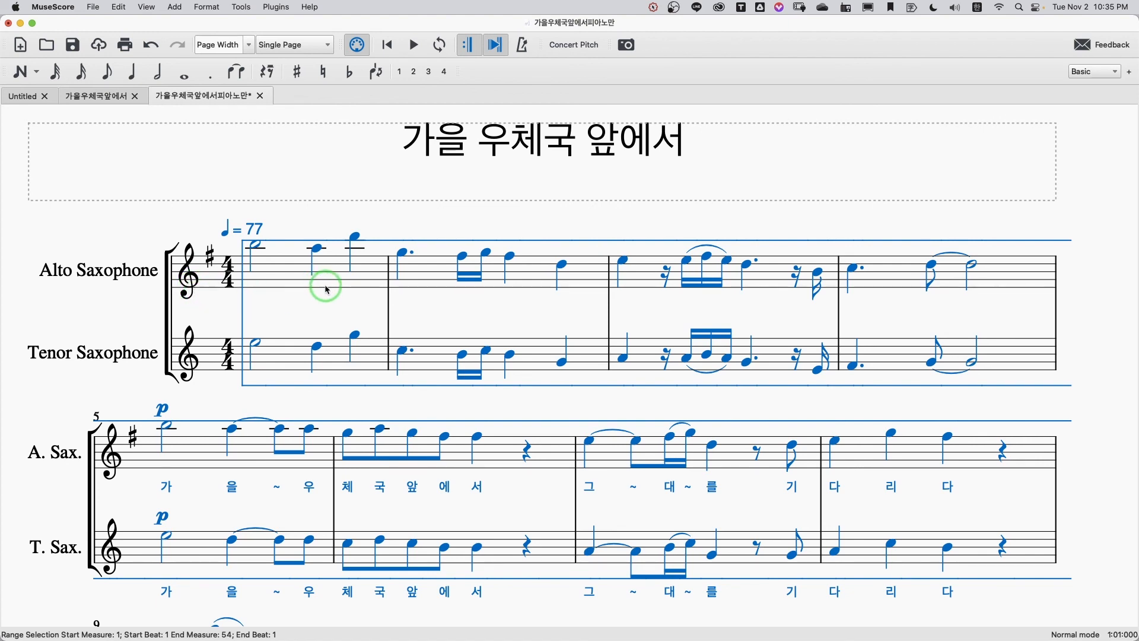
{"action": "left_click", "coordinate": [642, 216]}
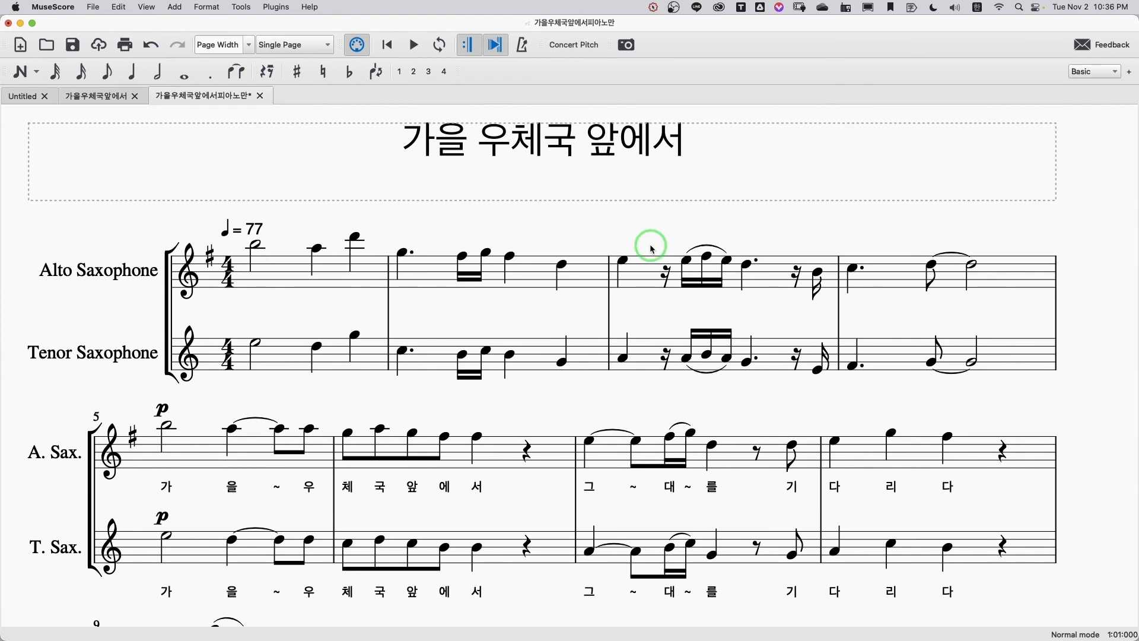
{"action": "scroll", "coordinate": [650, 231], "scroll_direction": "down", "scroll_amount": 1}
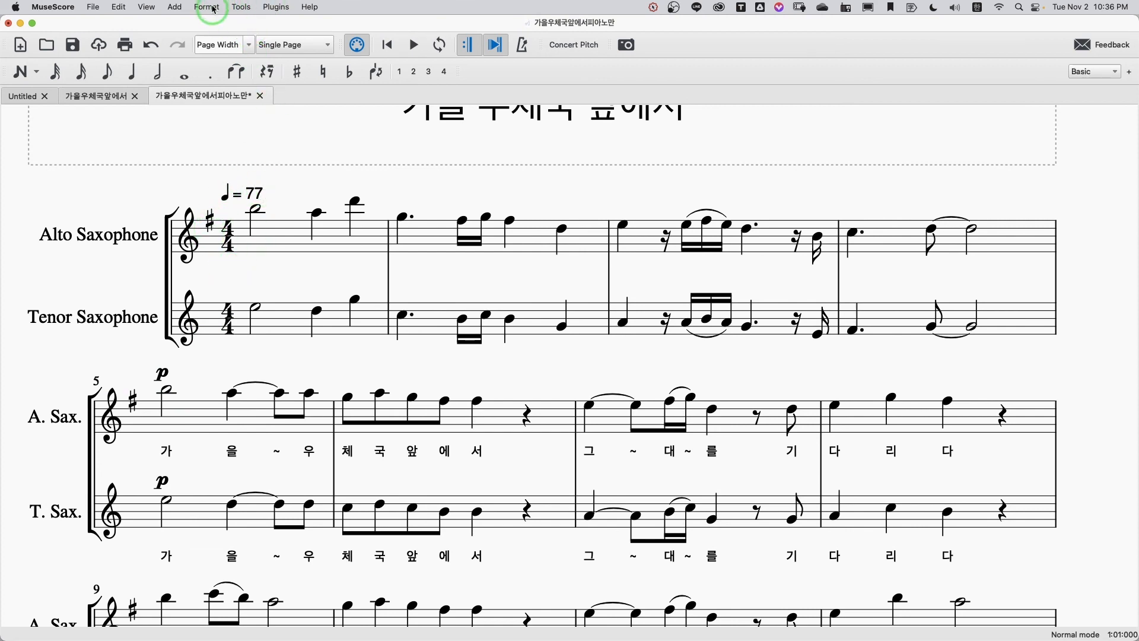
{"action": "left_click", "coordinate": [241, 7]}
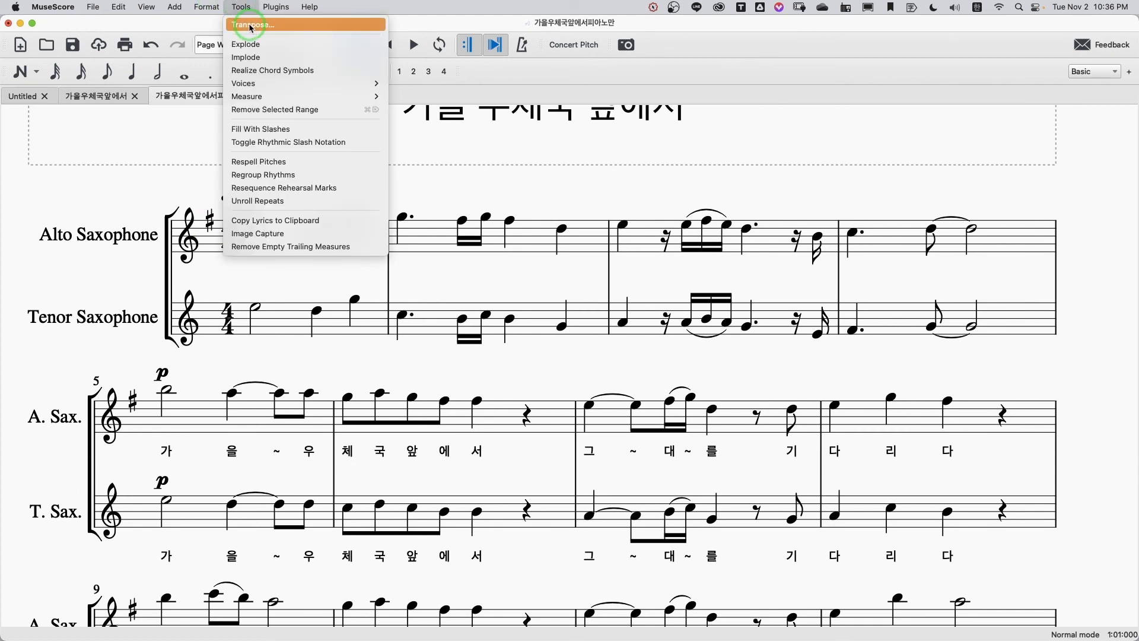
{"action": "left_click", "coordinate": [250, 25]}
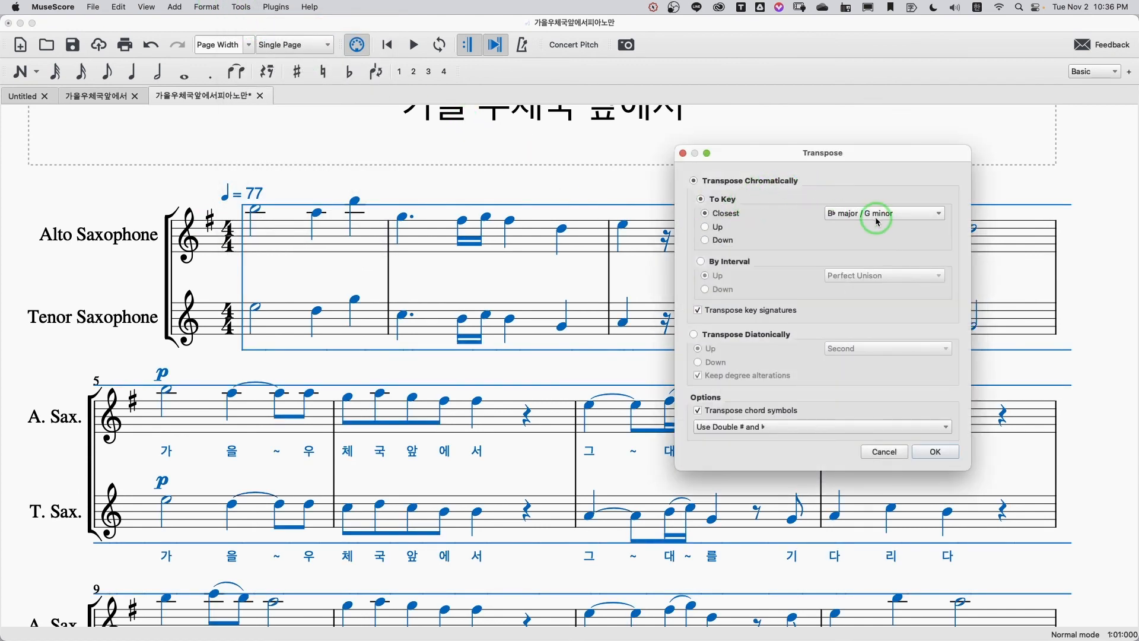
{"action": "left_click", "coordinate": [891, 456]}
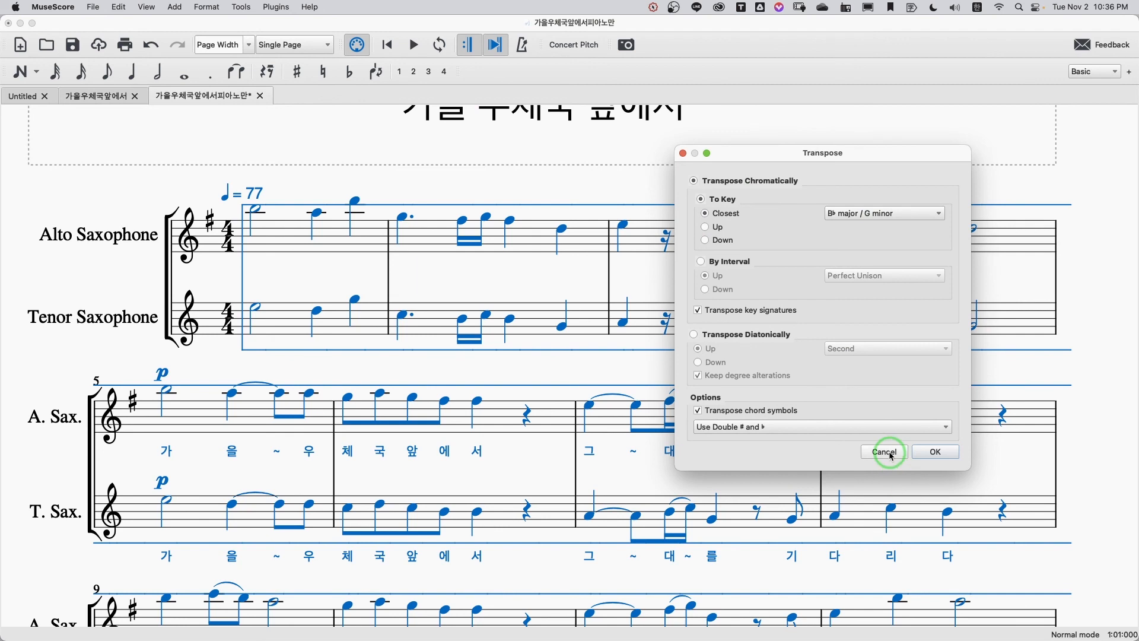
{"action": "left_click", "coordinate": [749, 366]}
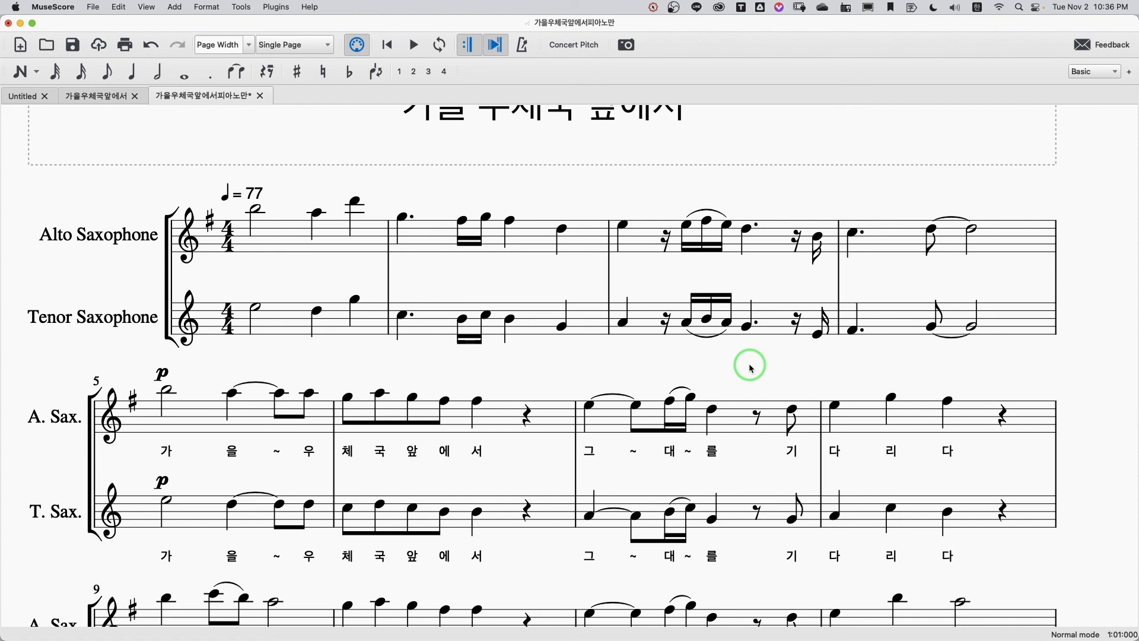
Step: Look over the transposed saxophone score, and switch to Numbers to examine the circle of fifths beside the transposition notes
{"action": "scroll", "coordinate": [751, 368], "scroll_direction": "up", "scroll_amount": 5}
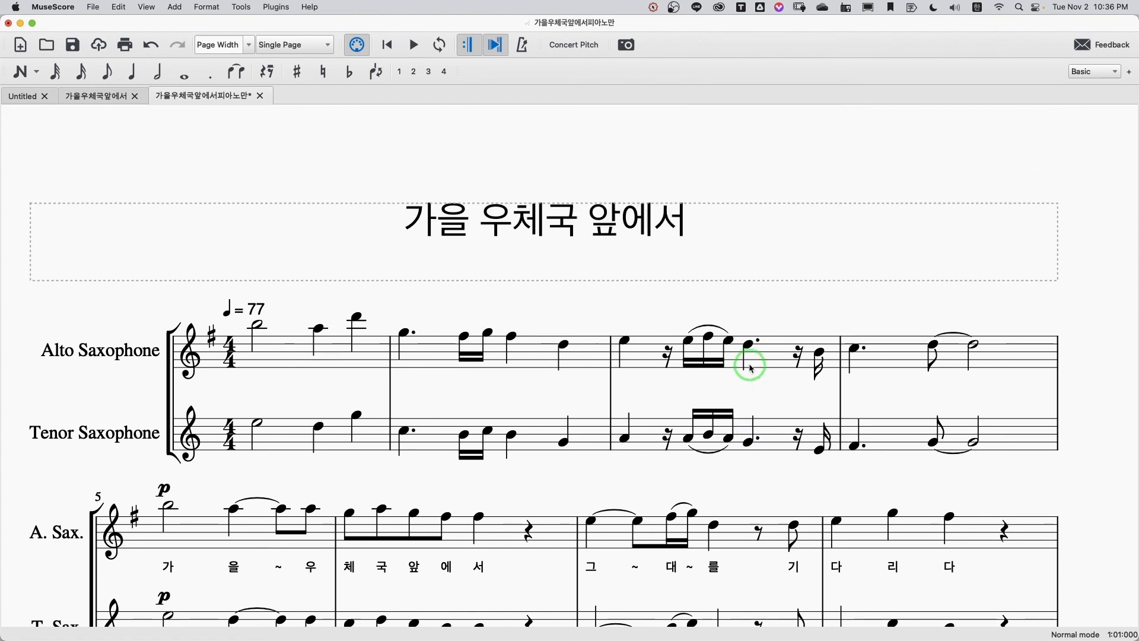
{"action": "scroll", "coordinate": [750, 368], "scroll_direction": "down", "scroll_amount": 2}
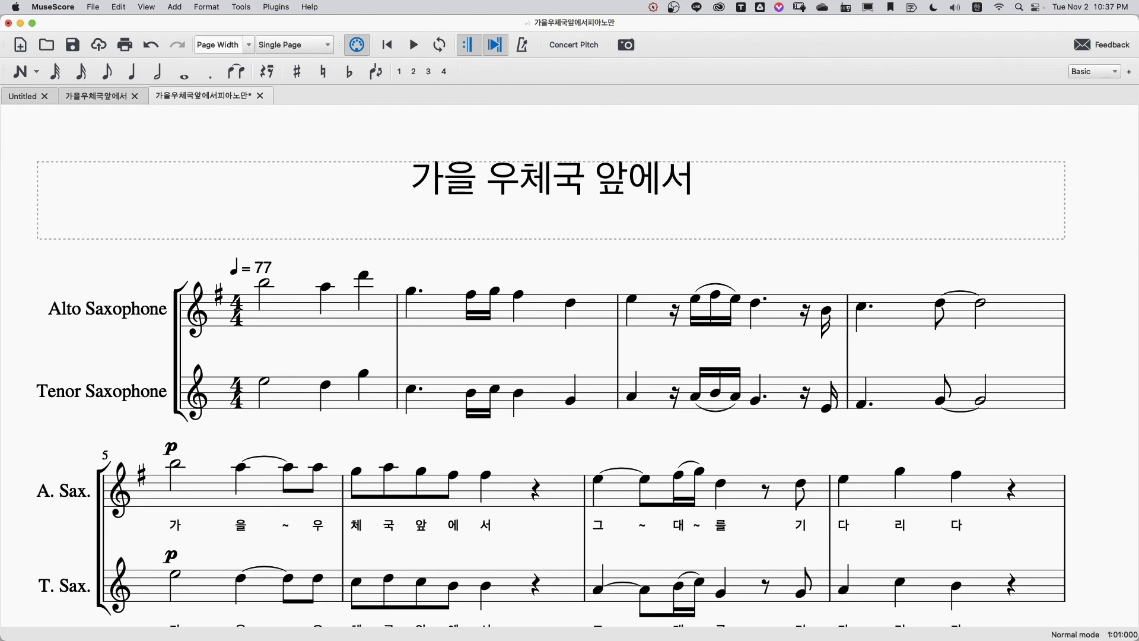
{"action": "key", "text": "super+Tab"}
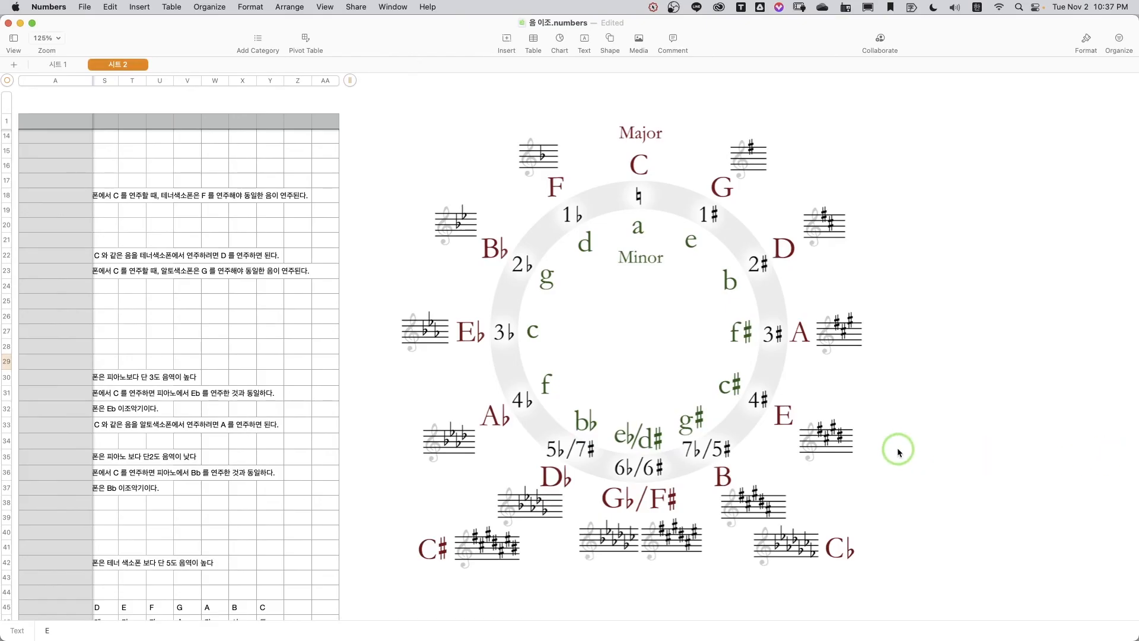
{"action": "scroll", "coordinate": [897, 451], "scroll_direction": "left", "scroll_amount": 2}
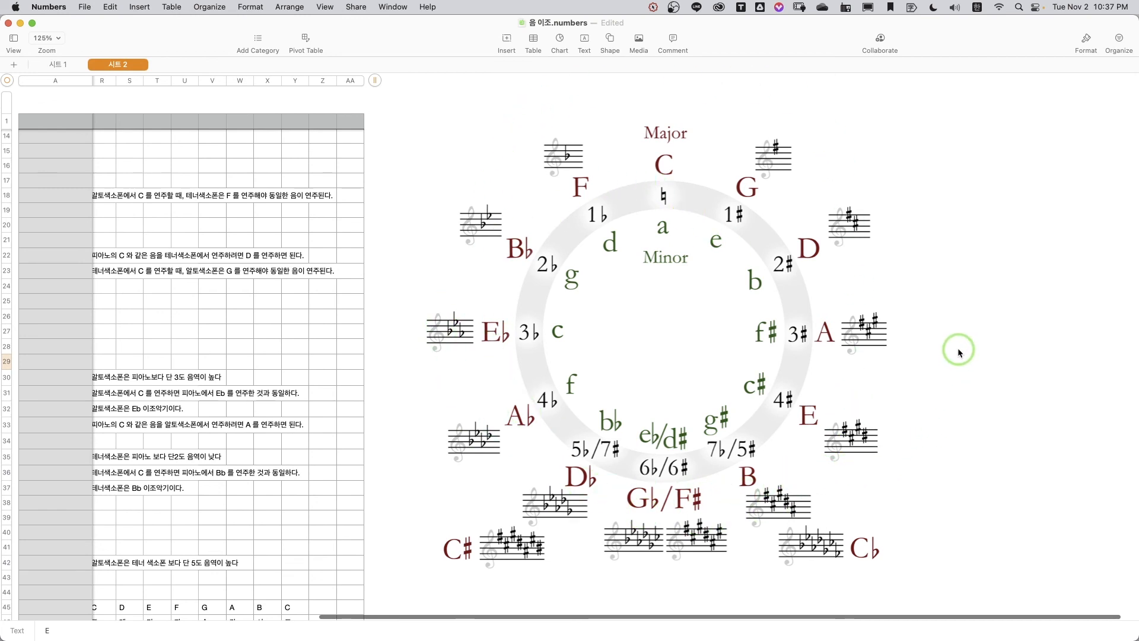
{"action": "scroll", "coordinate": [966, 344], "scroll_direction": "left", "scroll_amount": 1}
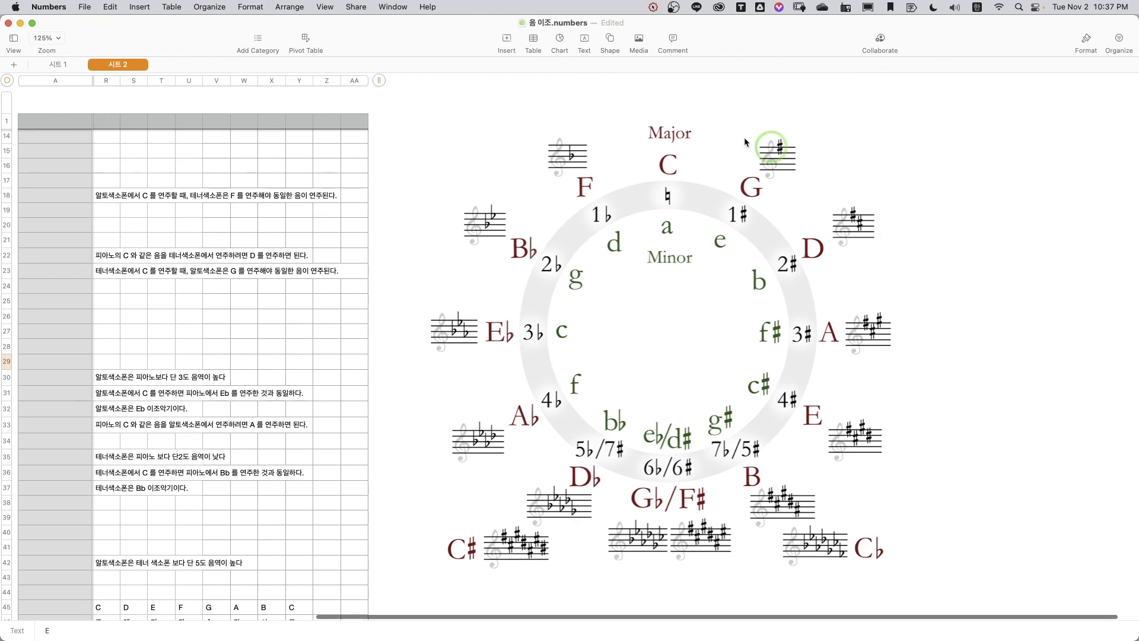